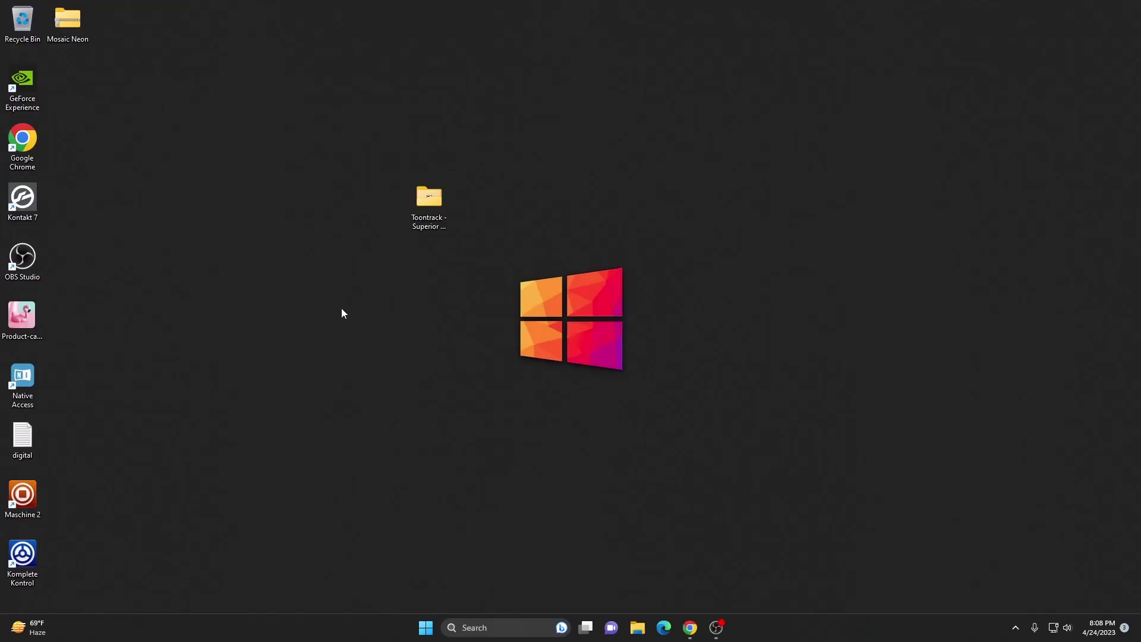
Open the desktop's Toontrack - Superior Drummer 3 Complete folder and reposition its file listing.
click(428, 225)
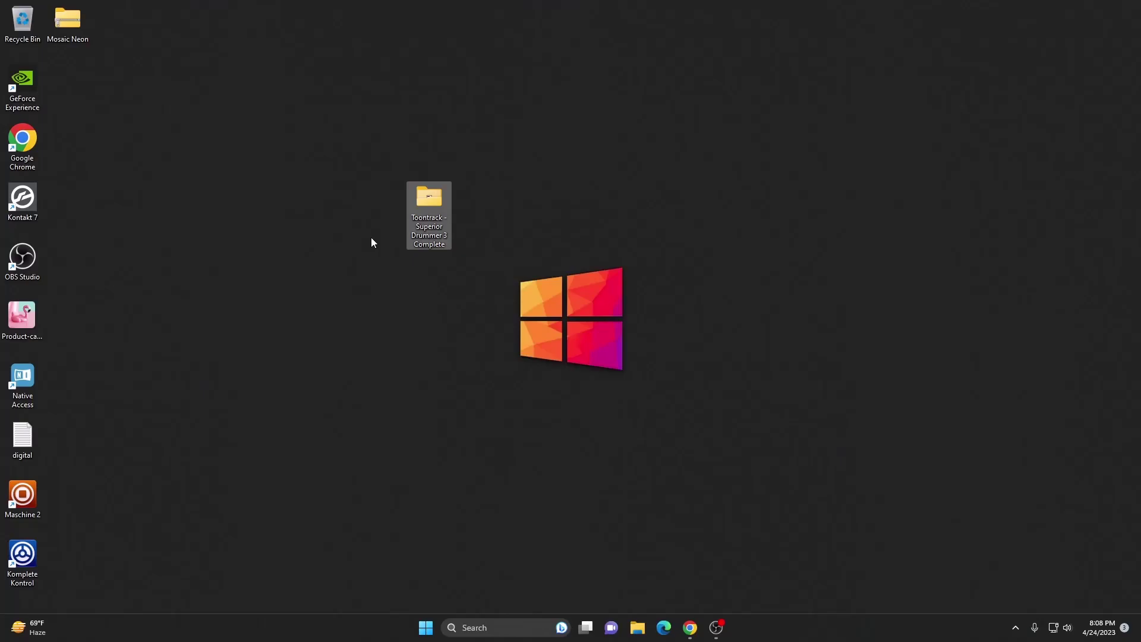
double_click(426, 205)
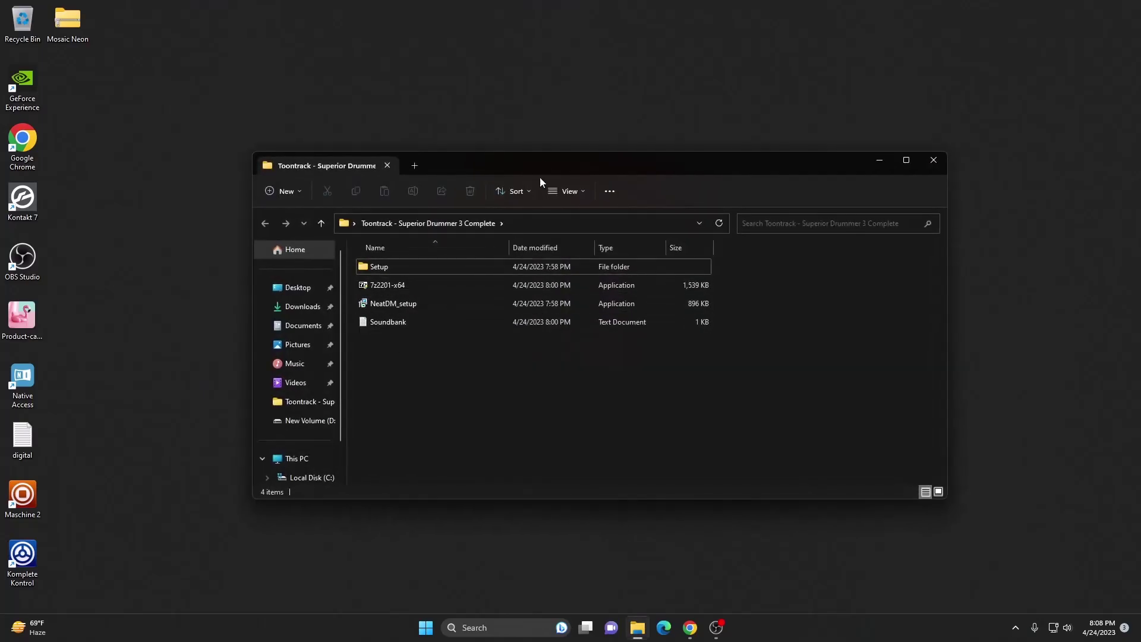
drag(540, 177, 536, 143)
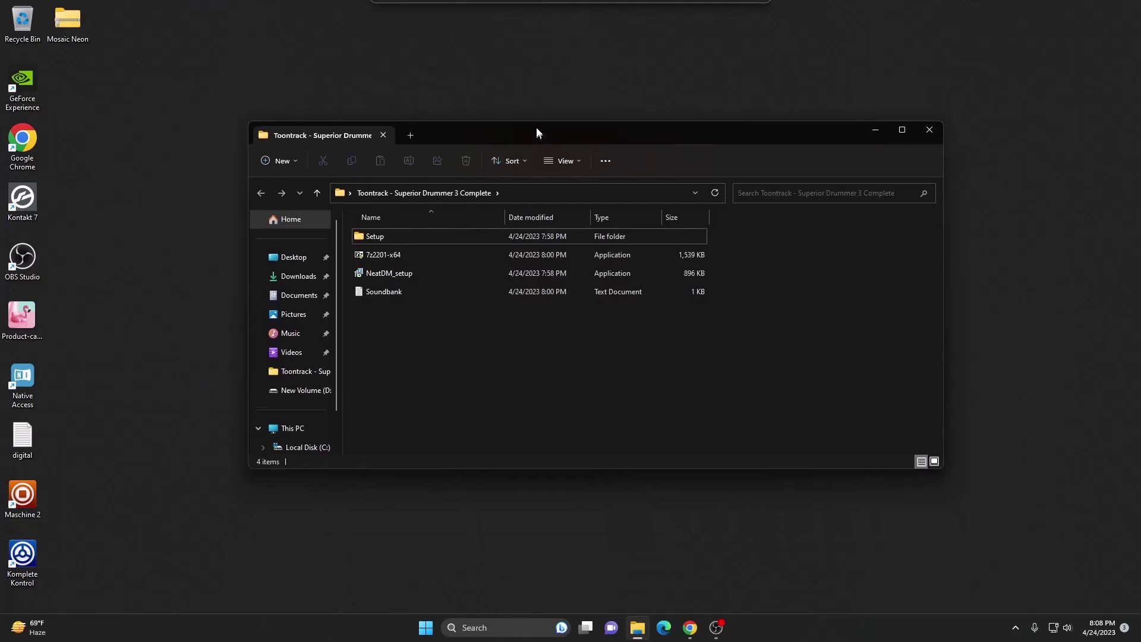
Run the Superior Drummer v3.3.6 installer from Setup with all components, with Launch Superior Drummer 3 unticked.
double_click(376, 234)
click(401, 233)
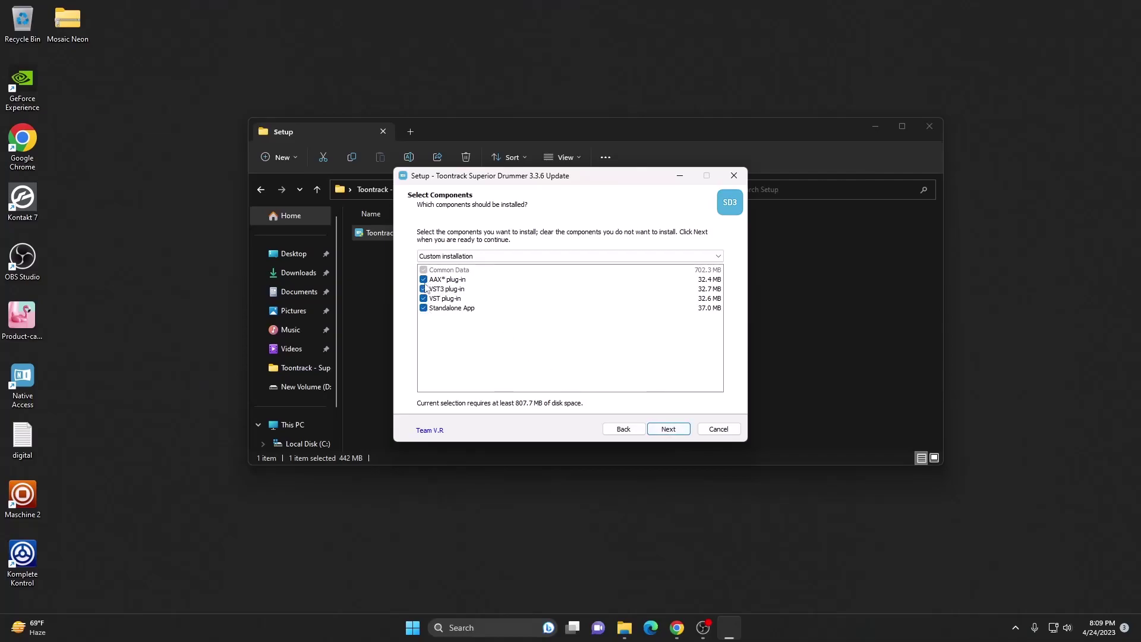
click(674, 432)
click(669, 429)
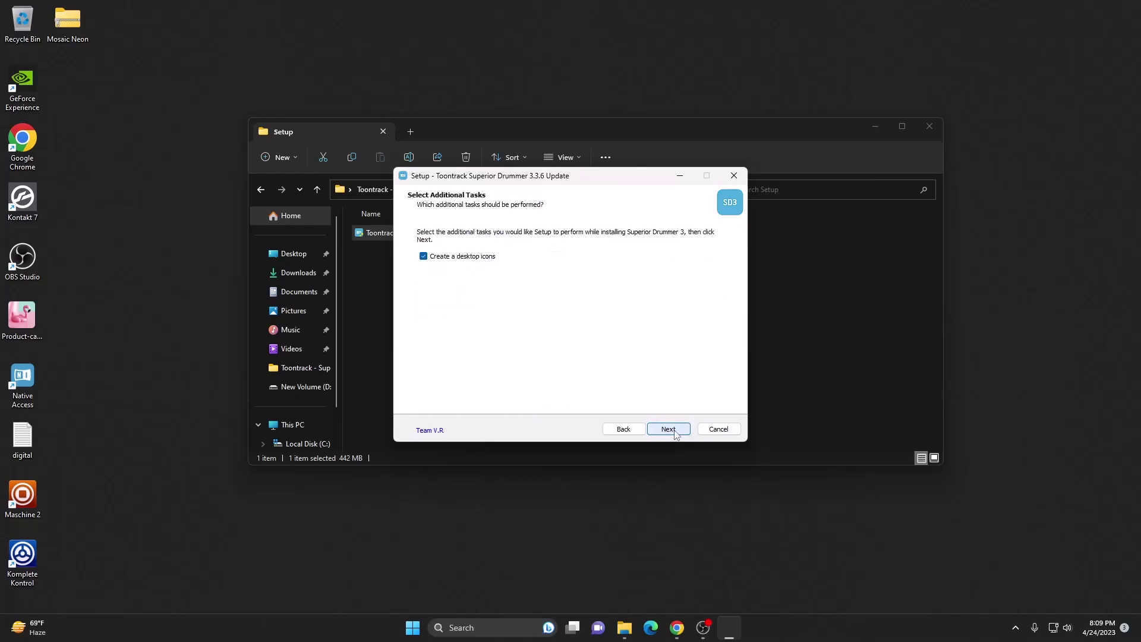
click(670, 429)
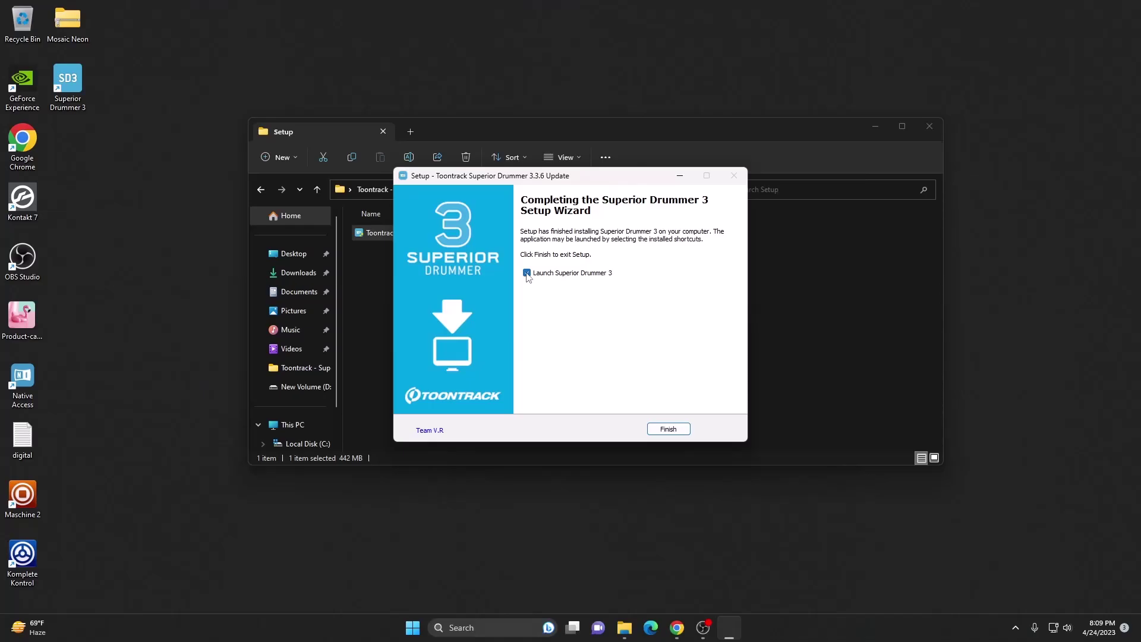
click(527, 274)
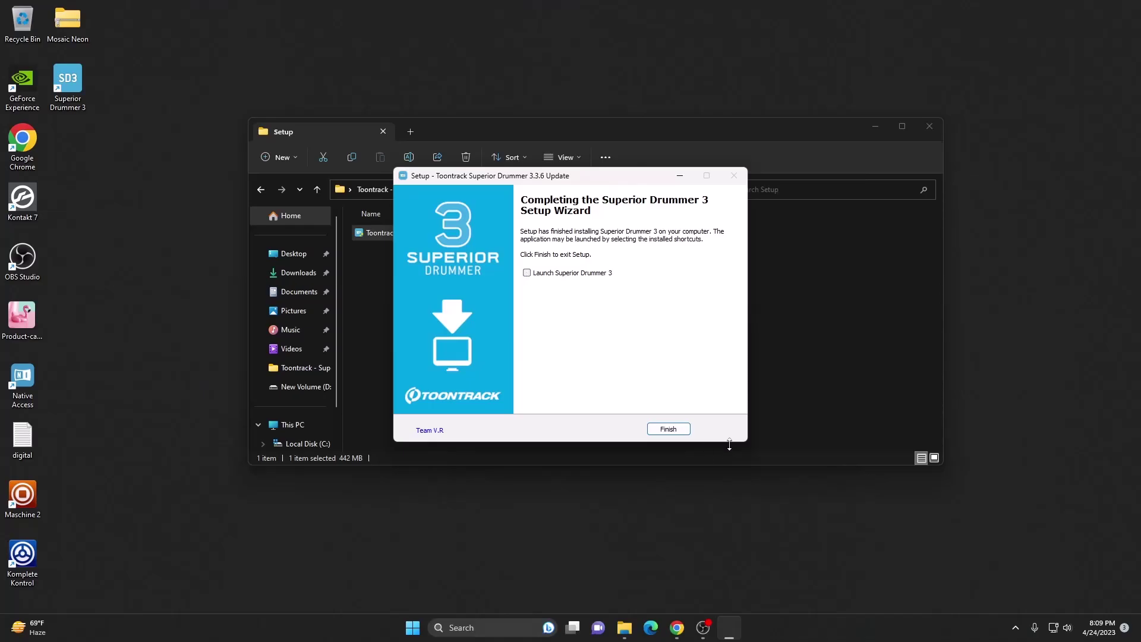
click(668, 430)
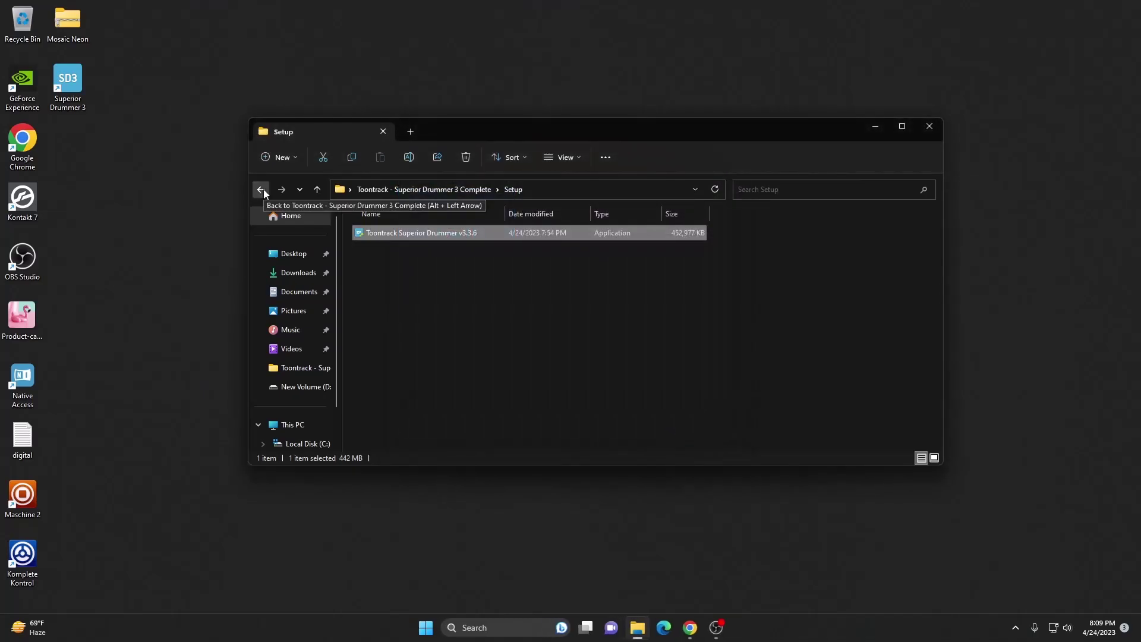
Run 7z2201-x64 from the Toontrack folder to install 7-Zip 22.01 into C:\Program Files\7-Zip\.
click(261, 189)
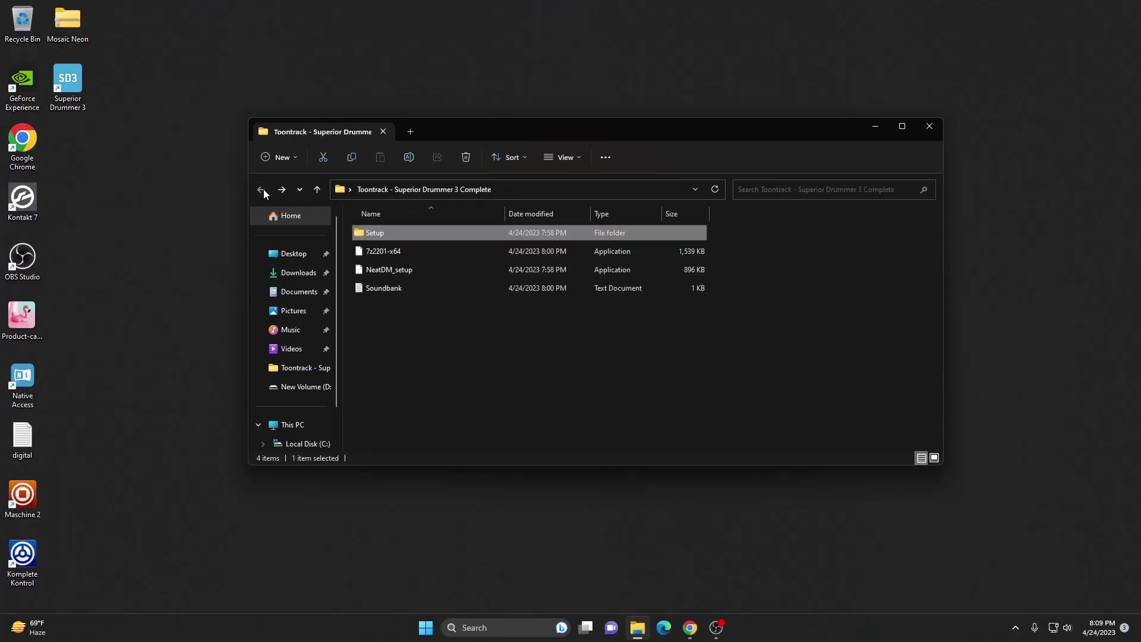
double_click(384, 251)
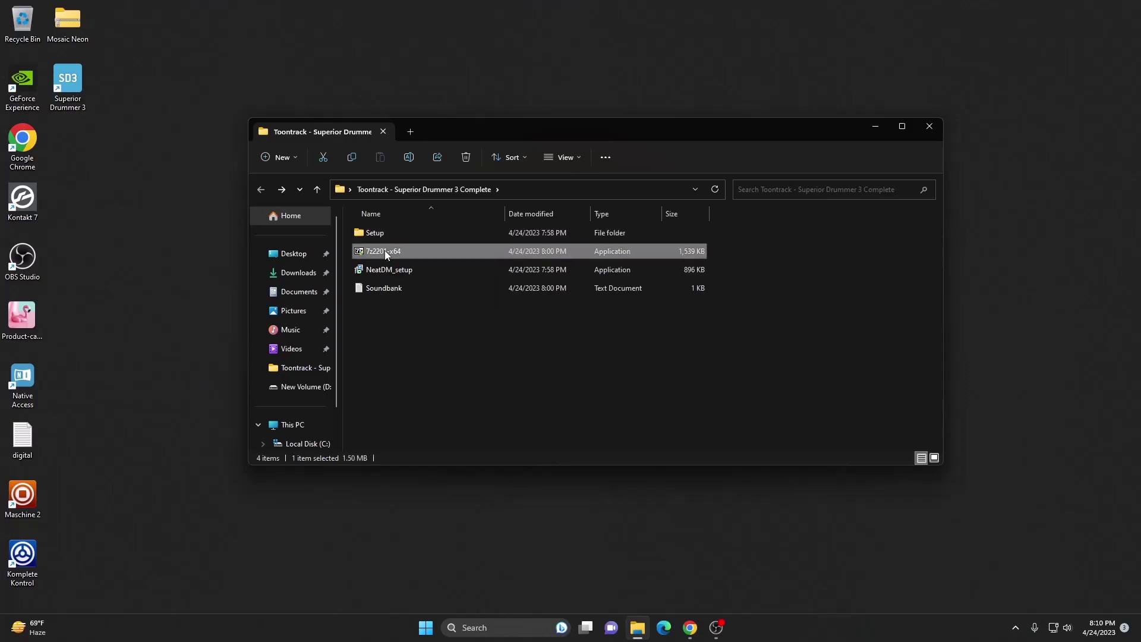
click(558, 353)
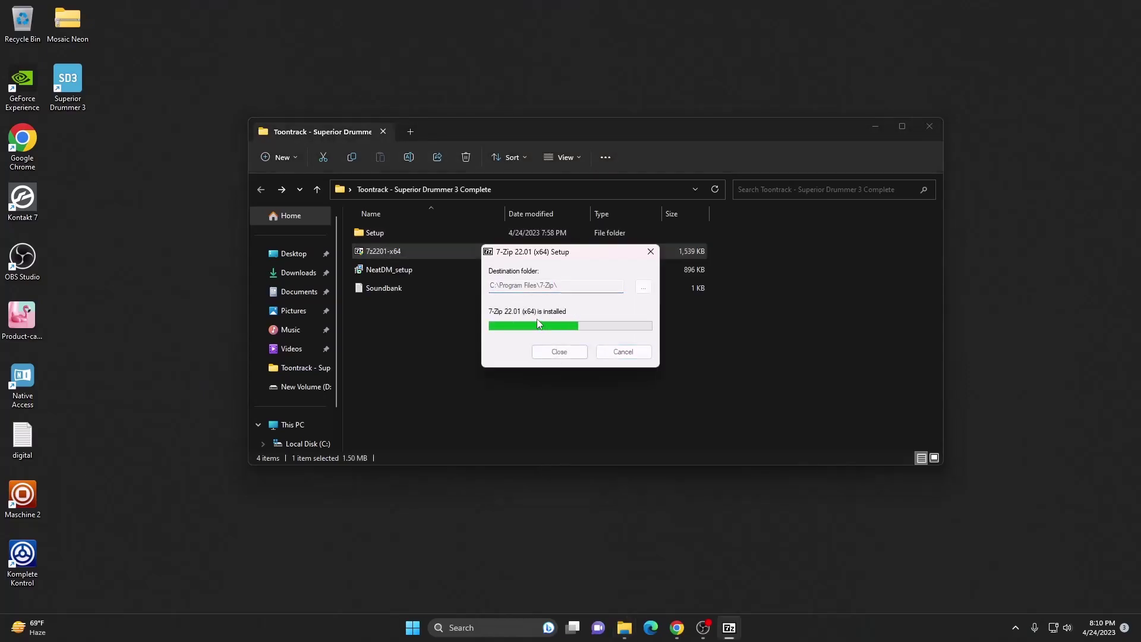
click(555, 353)
click(423, 317)
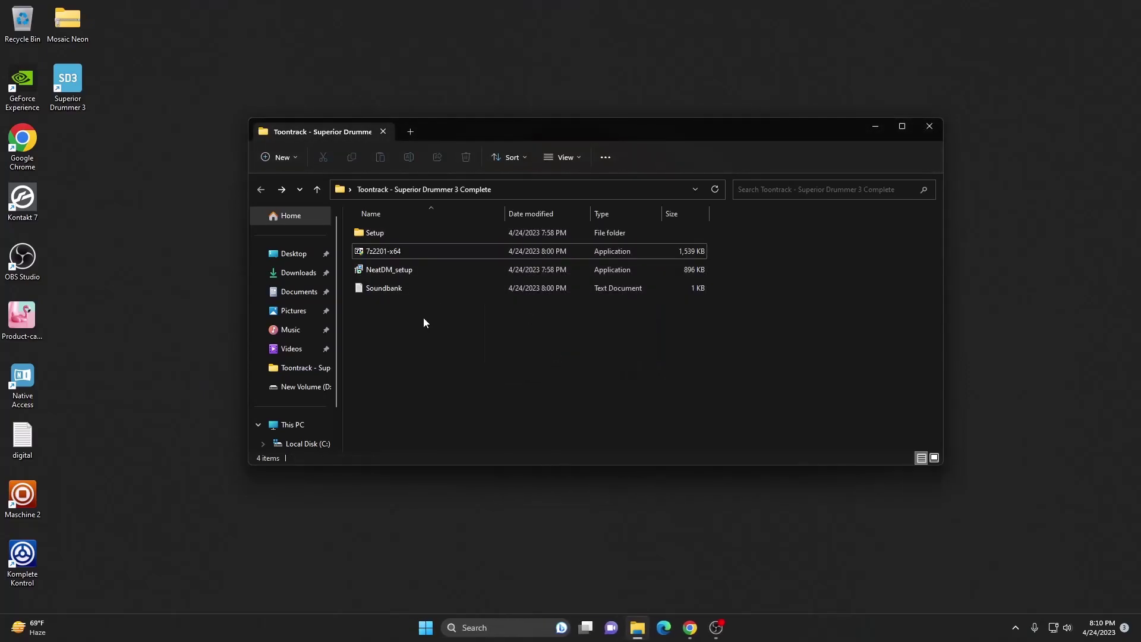
Run NeatDM_setup to install Neat Download Manager 1.4 with a desktop shortcut, then launch it.
double_click(386, 270)
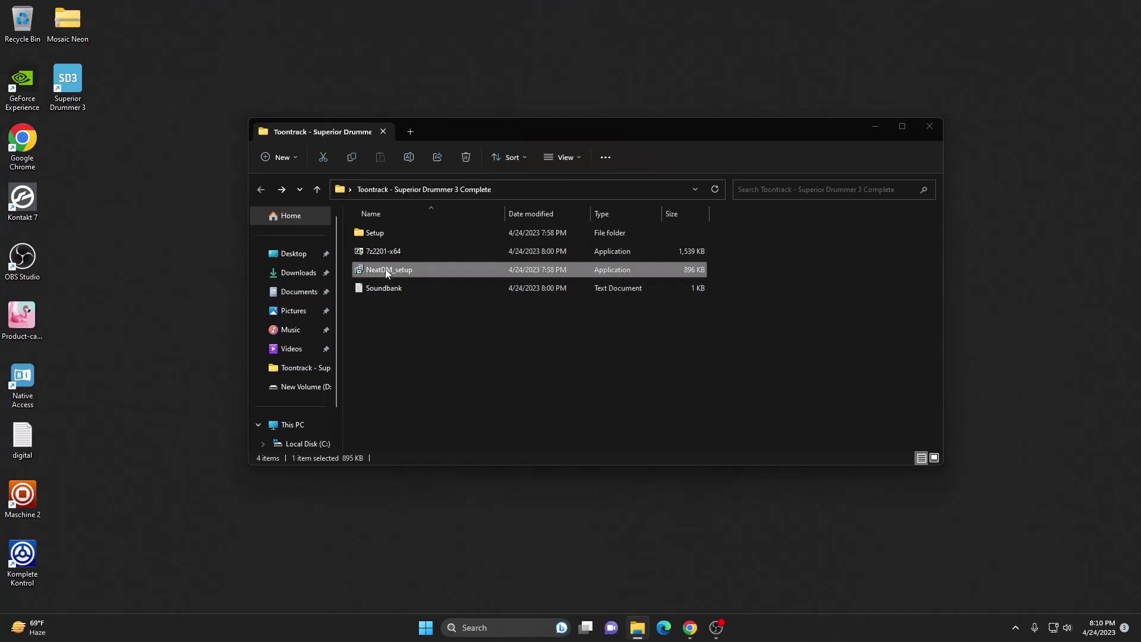
click(454, 291)
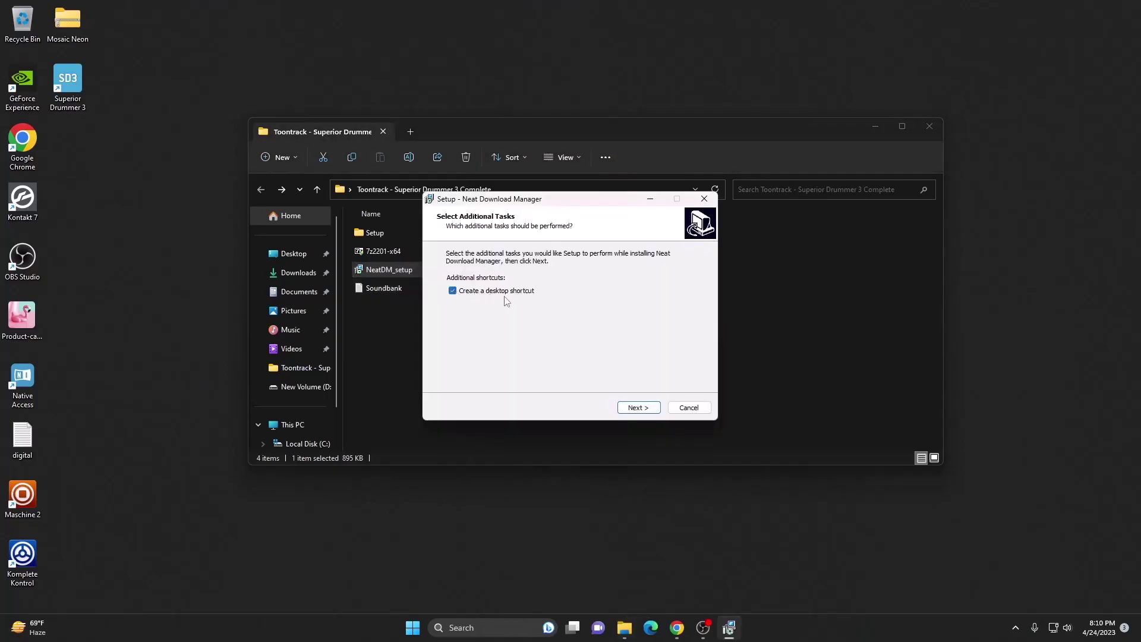
click(637, 407)
click(637, 408)
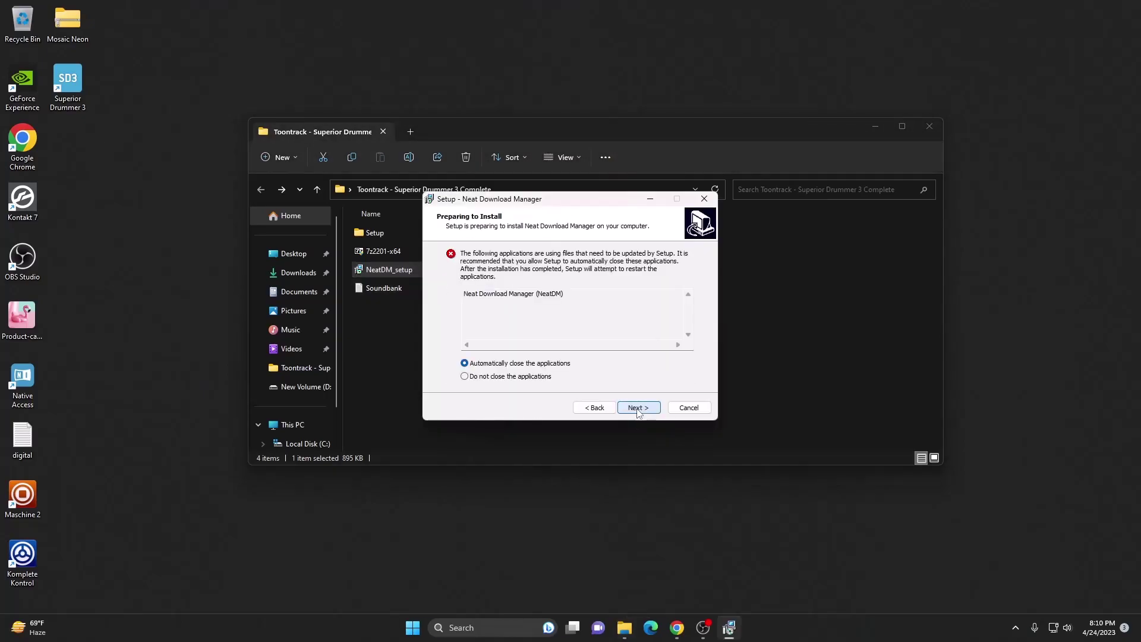
click(637, 408)
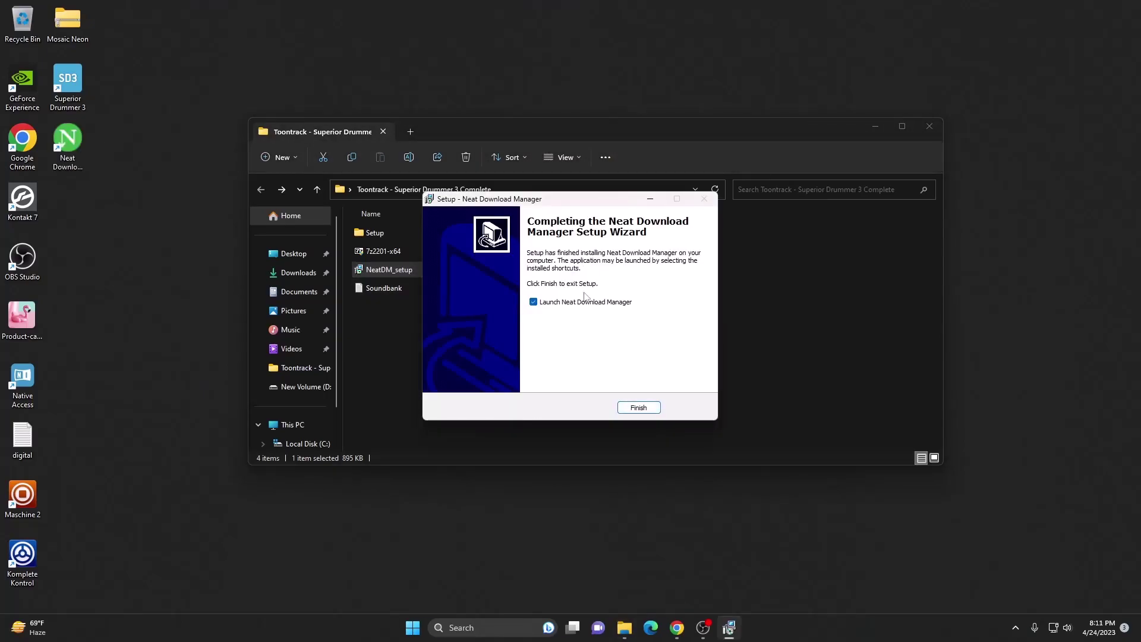
click(638, 408)
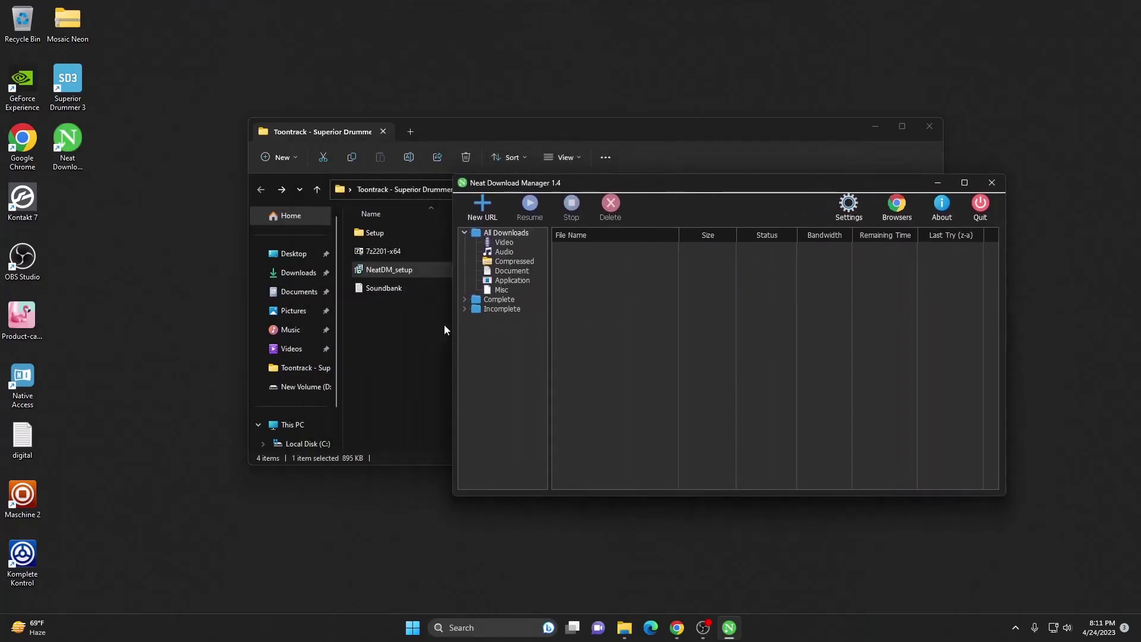
click(444, 325)
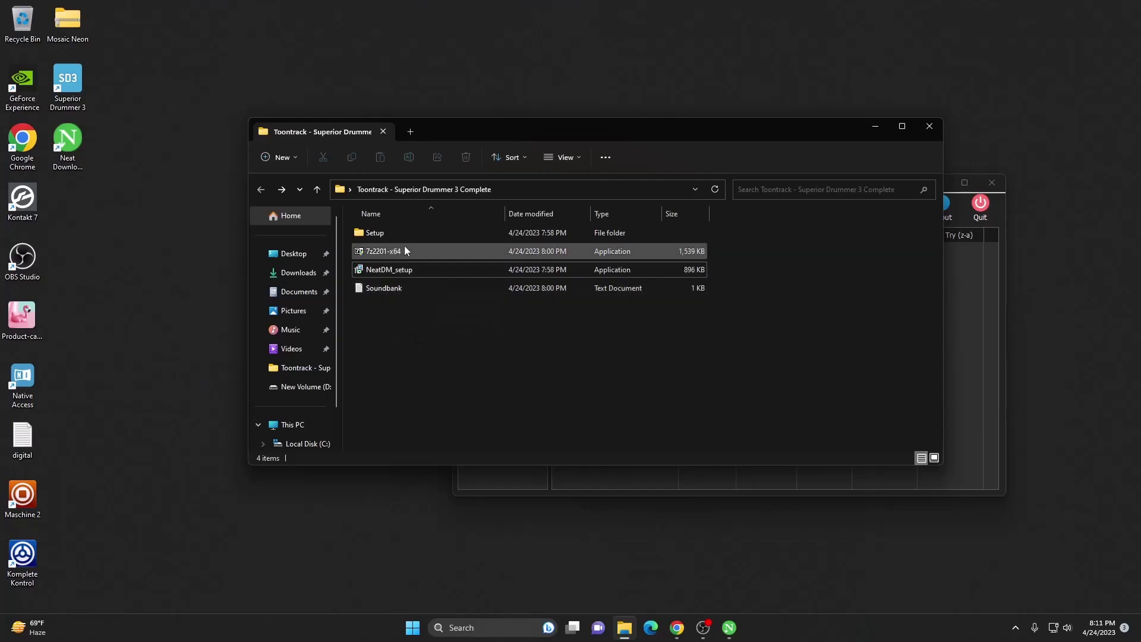
Copy the SL-SuperiorDrummer3_SDX.zip download URL from Soundbank.txt, then close Notepad.
double_click(384, 287)
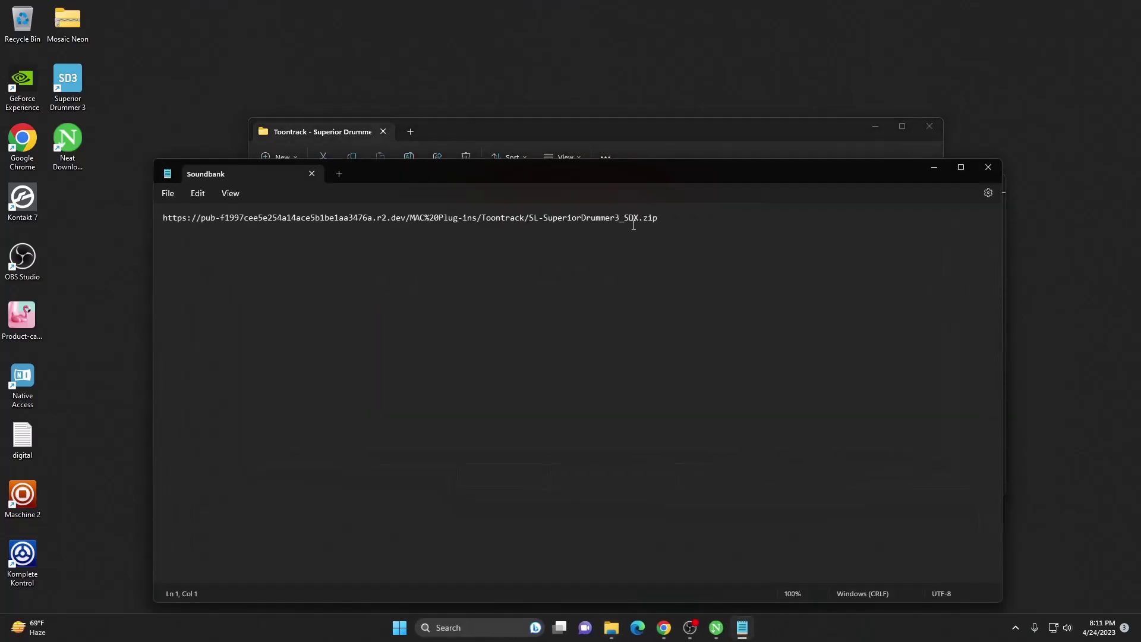
drag(663, 218, 162, 220)
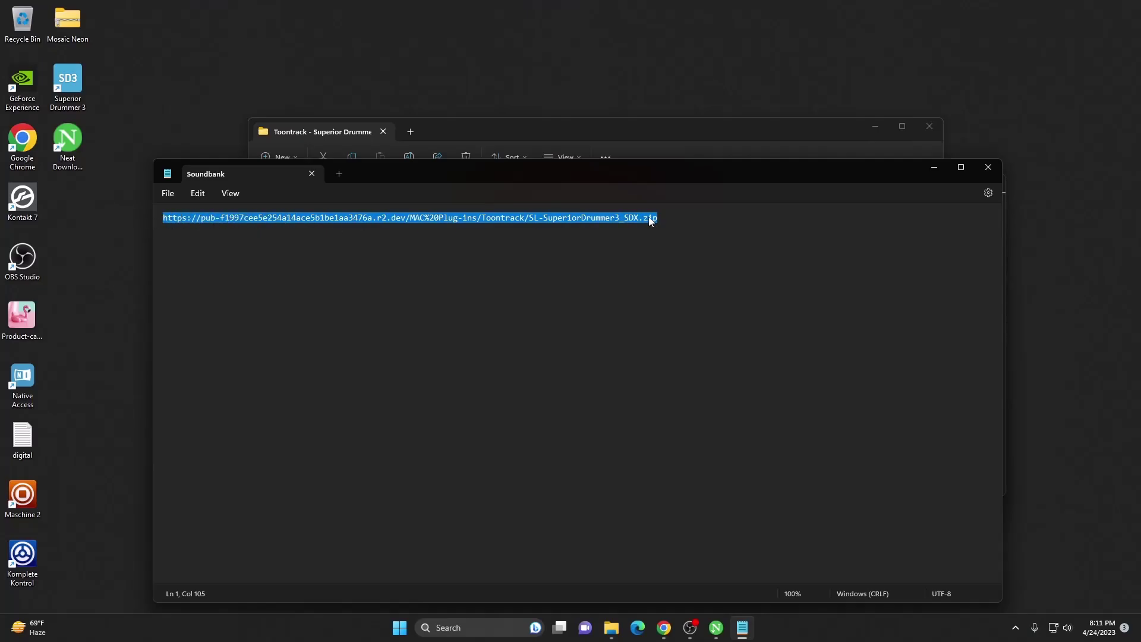
right_click(219, 220)
click(279, 282)
click(988, 167)
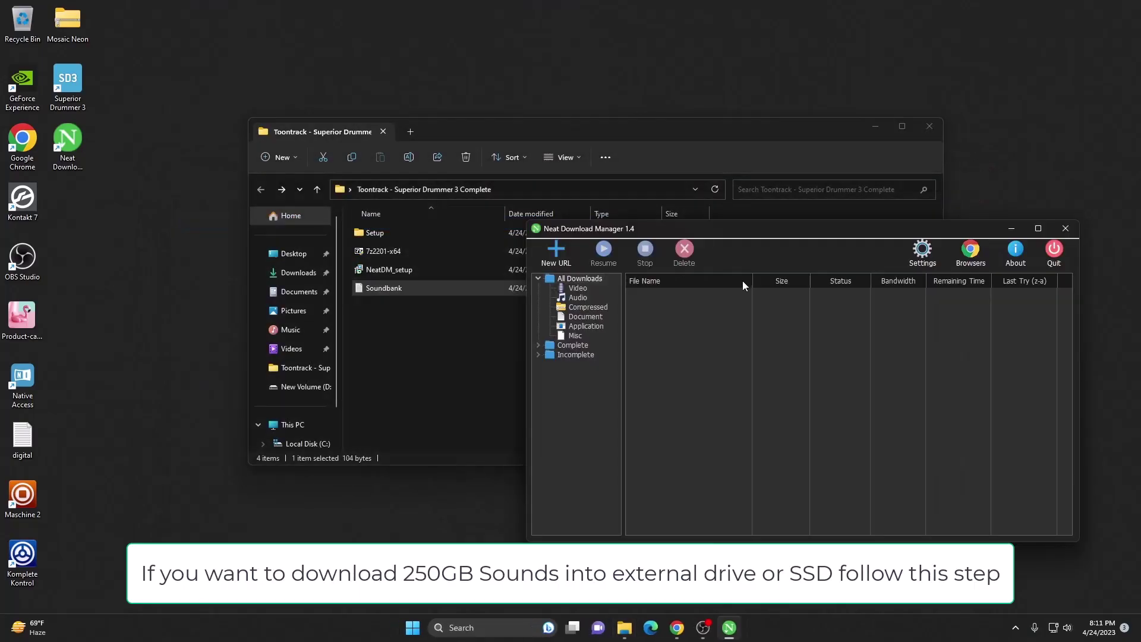
Move the Neat Download Manager window up and left and open its Settings.
drag(783, 238, 640, 194)
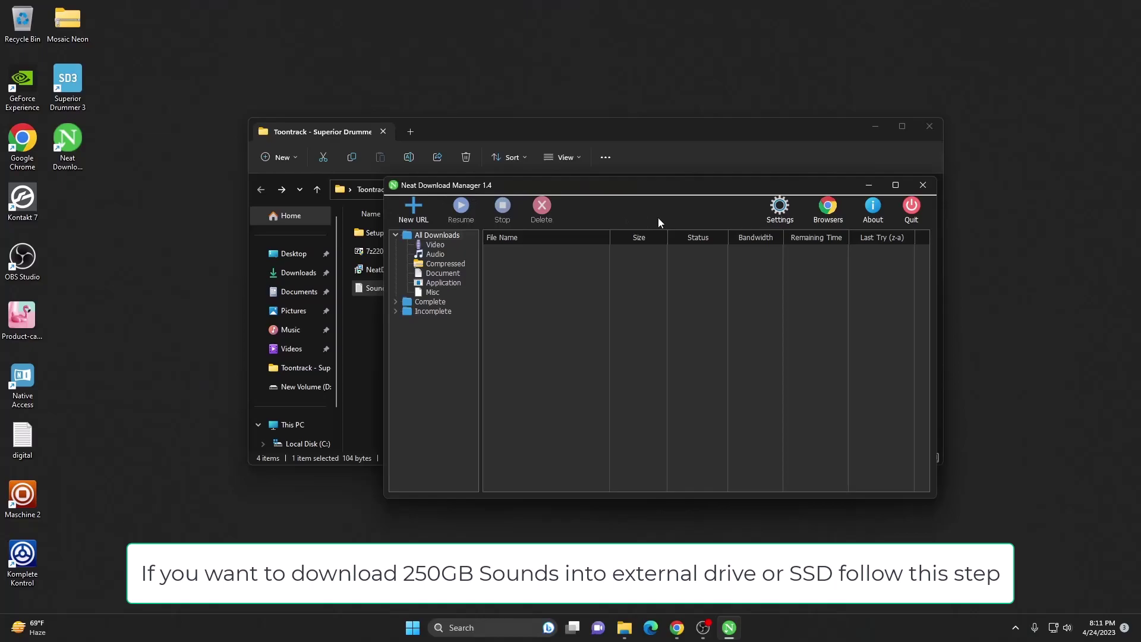
drag(626, 176, 580, 163)
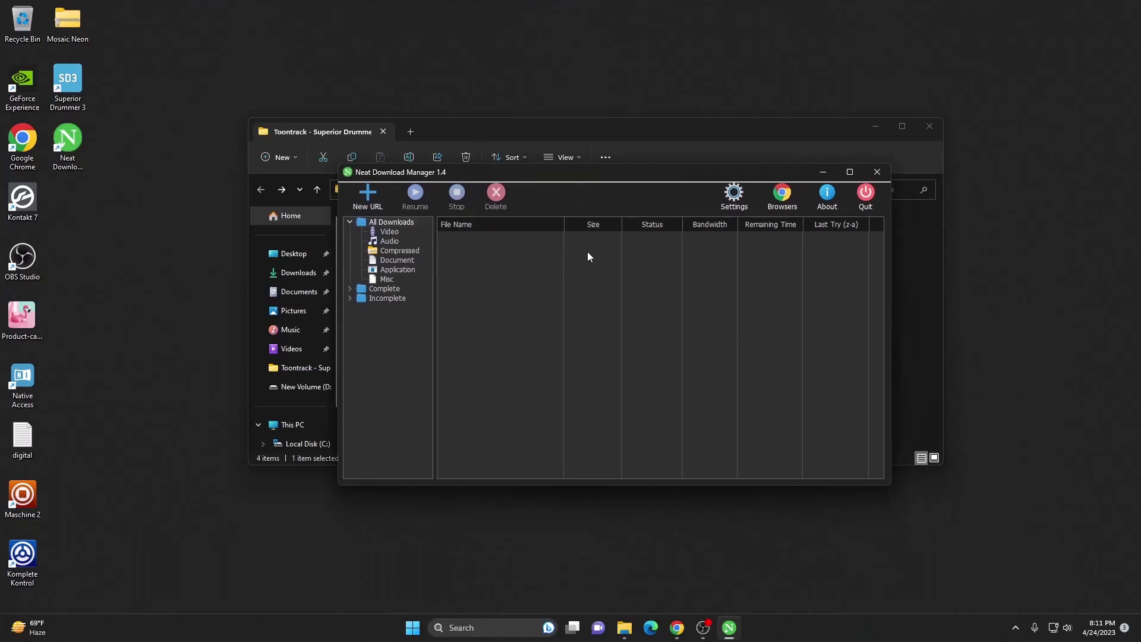
click(734, 202)
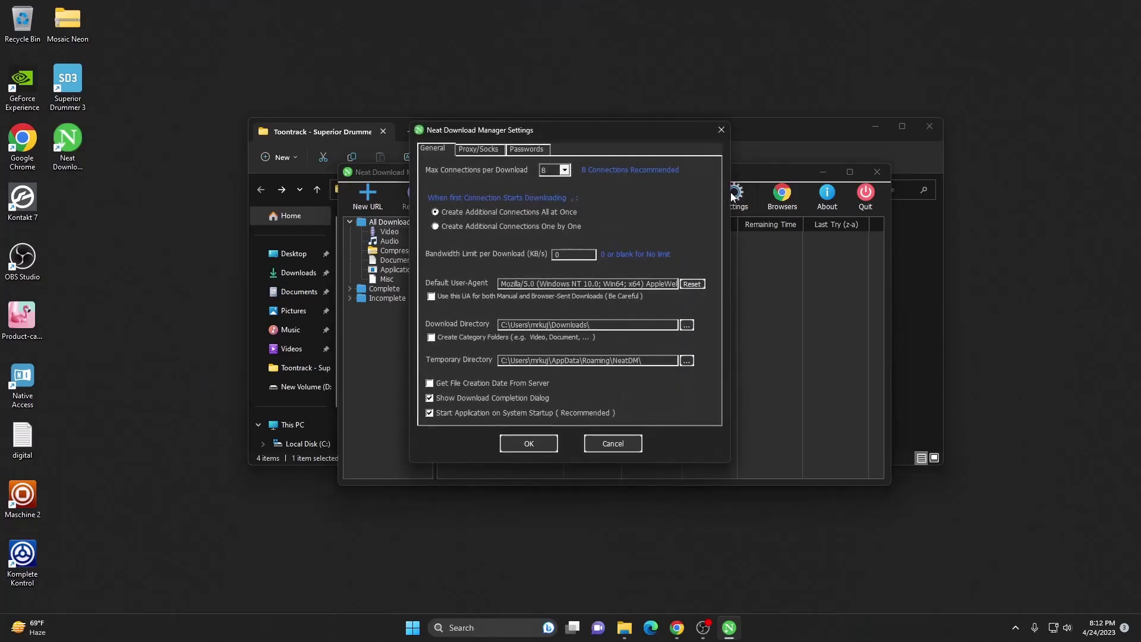
Browse from the Download Directory field and pick the Documents folder.
click(687, 326)
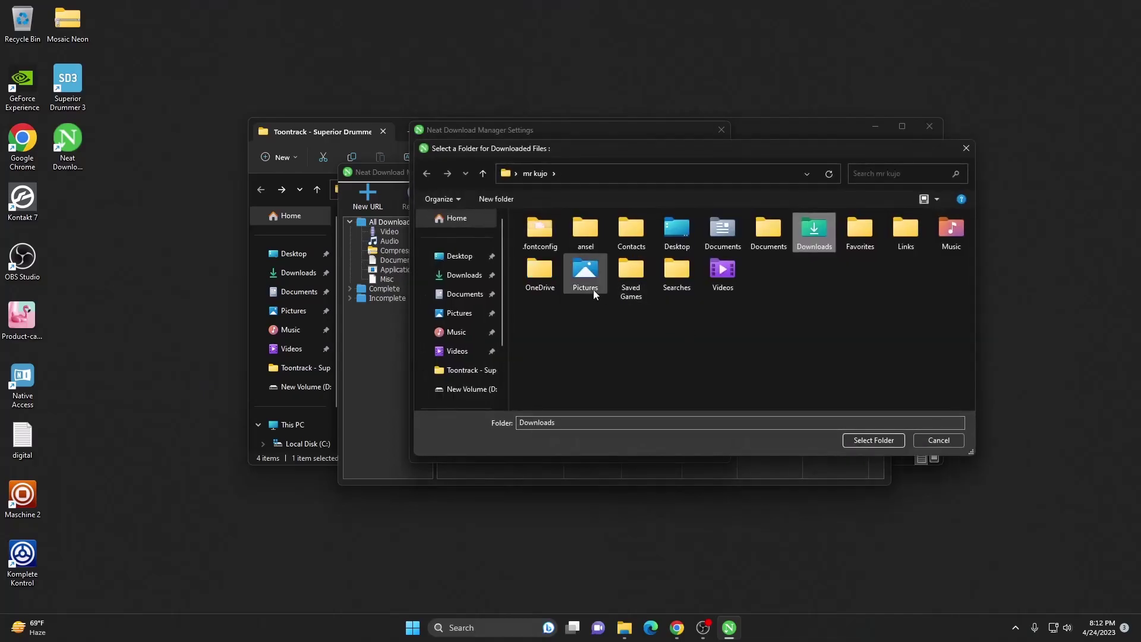
scroll(466, 314, down, 3)
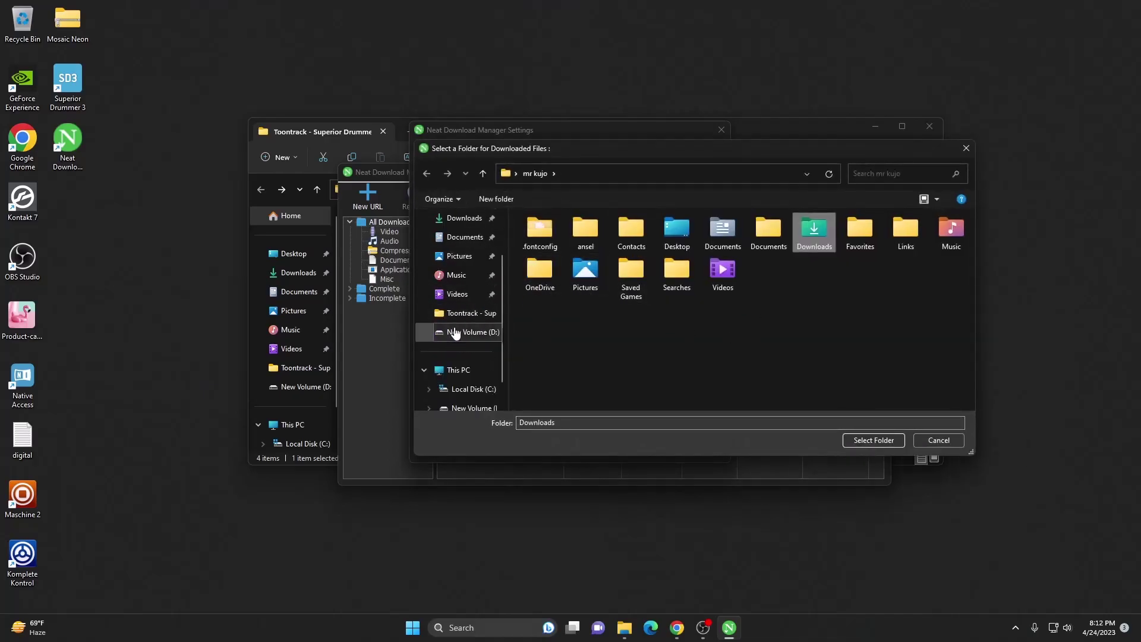
scroll(440, 315, up, 3)
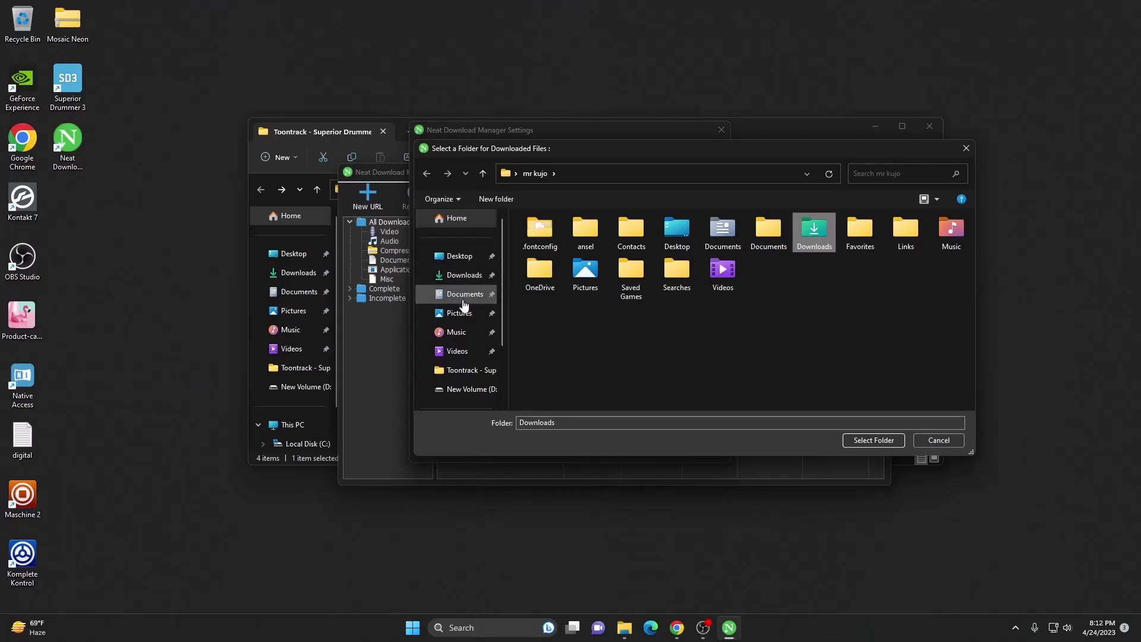
scroll(462, 306, down, 1)
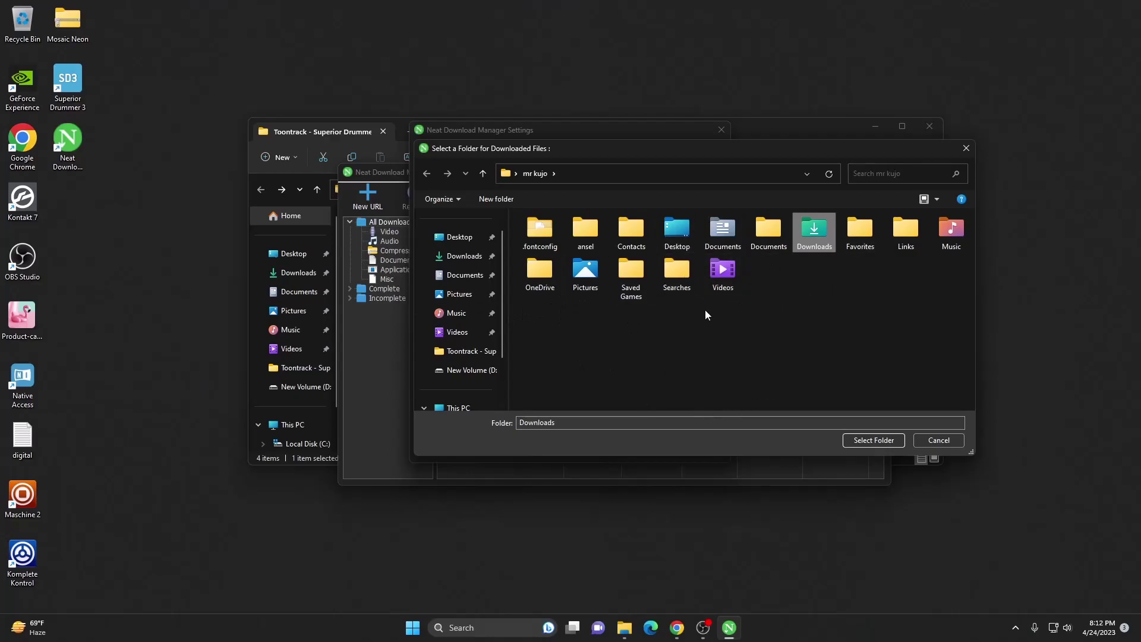
click(767, 236)
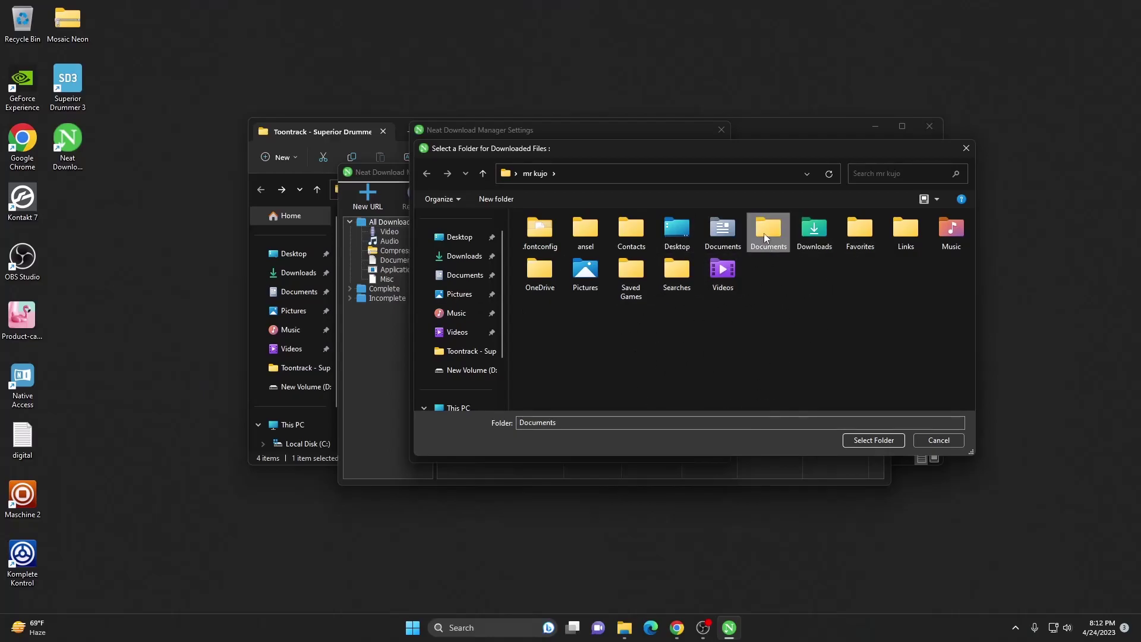
Confirm Documents as the download folder, save Settings, and shift the manager window right.
click(869, 440)
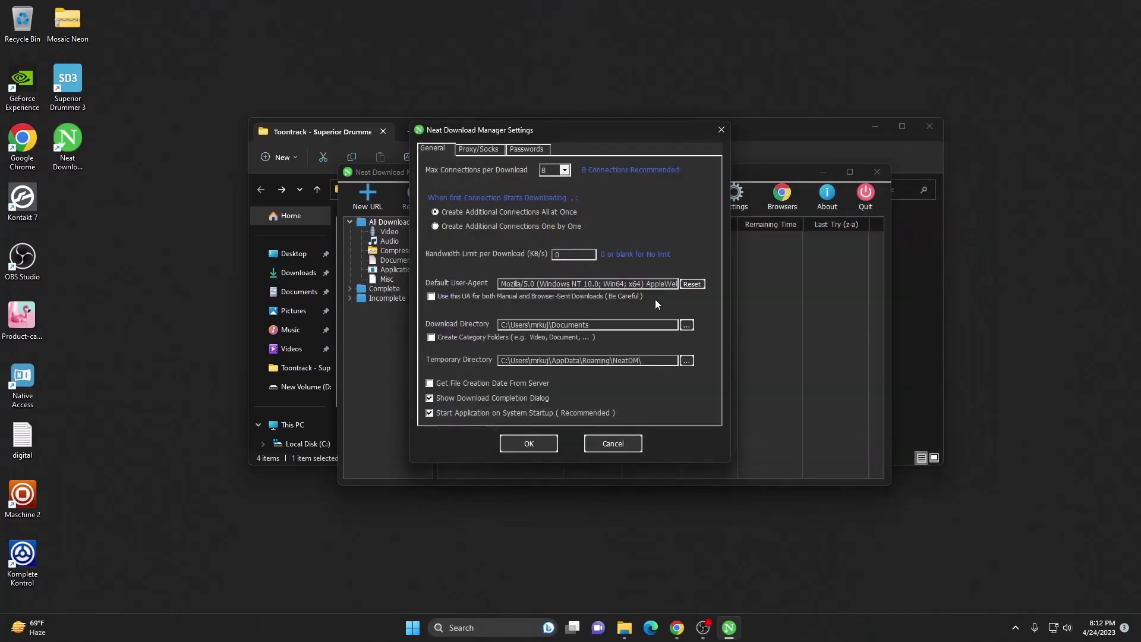
click(532, 447)
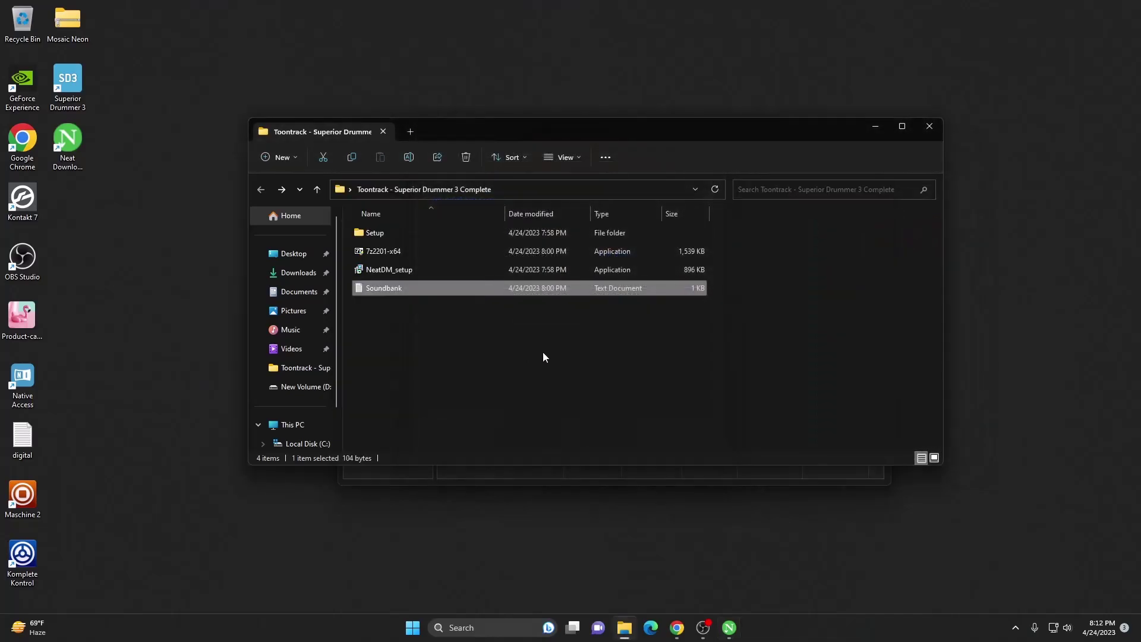
click(549, 473)
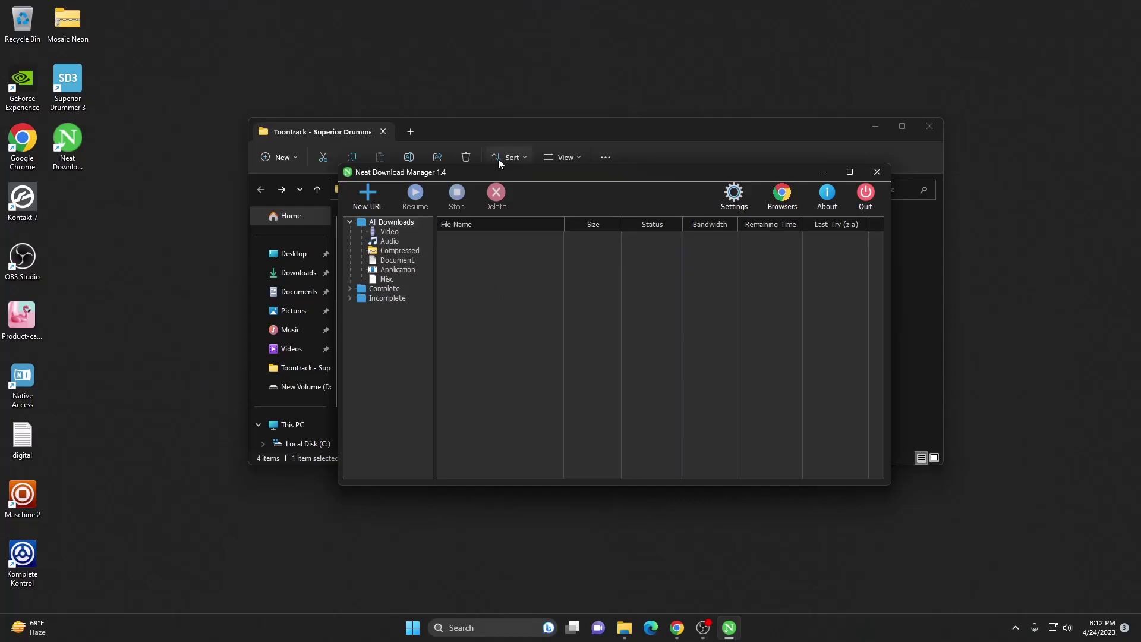
drag(546, 180, 597, 180)
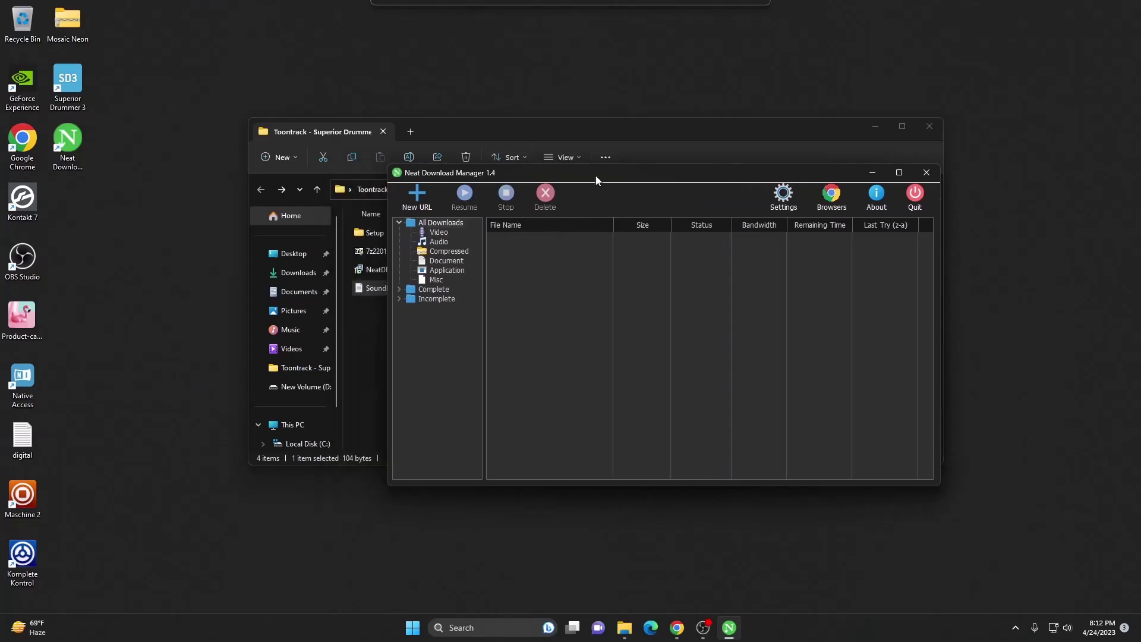
Add a new URL download with the copied link to fetch SL-SuperiorDrummer3_SDX.zip.
click(421, 193)
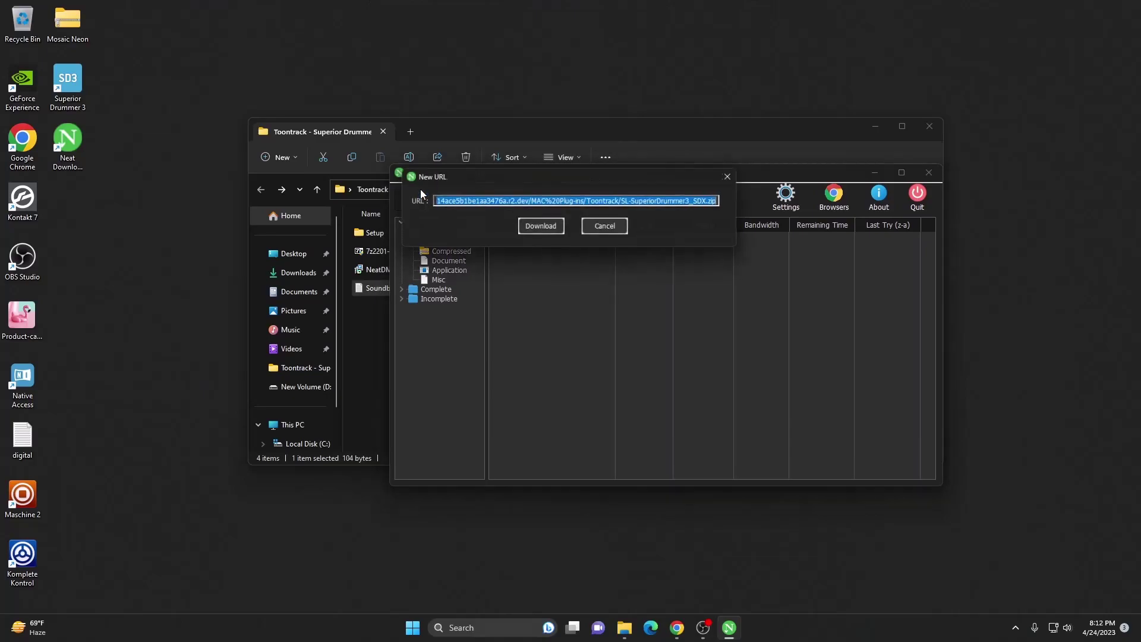
click(539, 226)
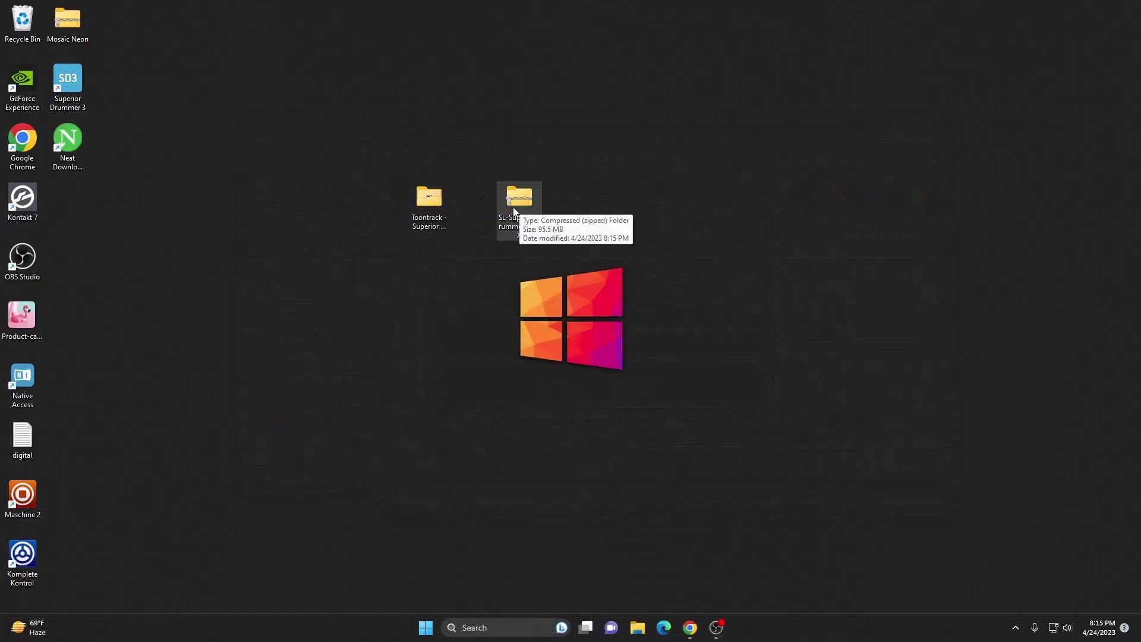
Use 7-Zip to extract SL-SuperiorDrummer3_SDX.zip into a folder named SL-SuperiorDrummer3_SDX.
drag(517, 203, 518, 209)
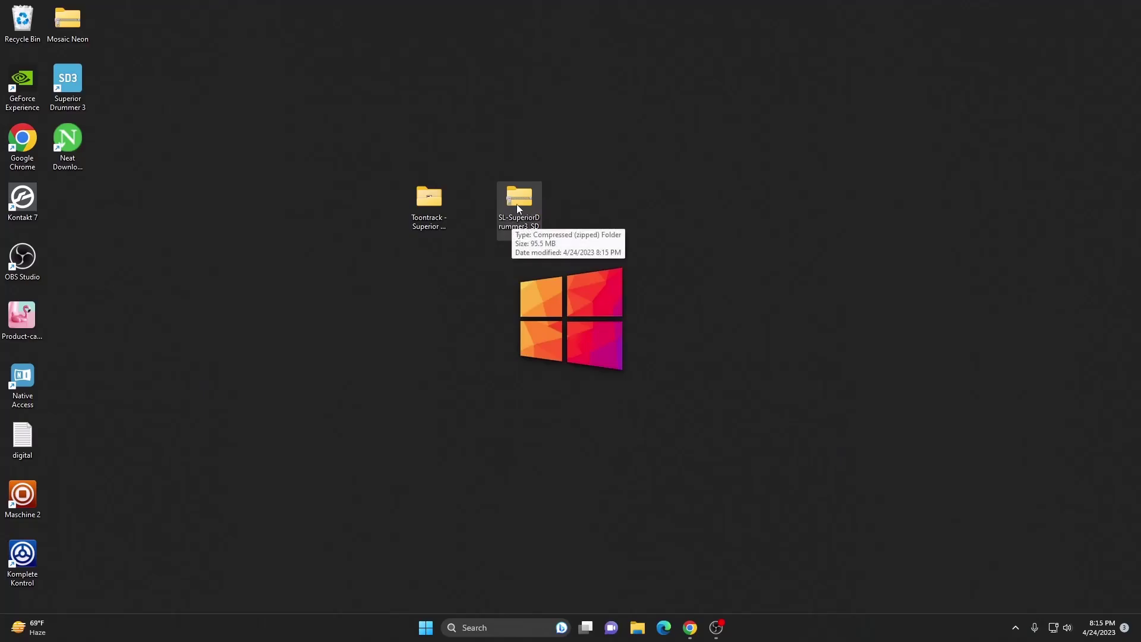
right_click(521, 219)
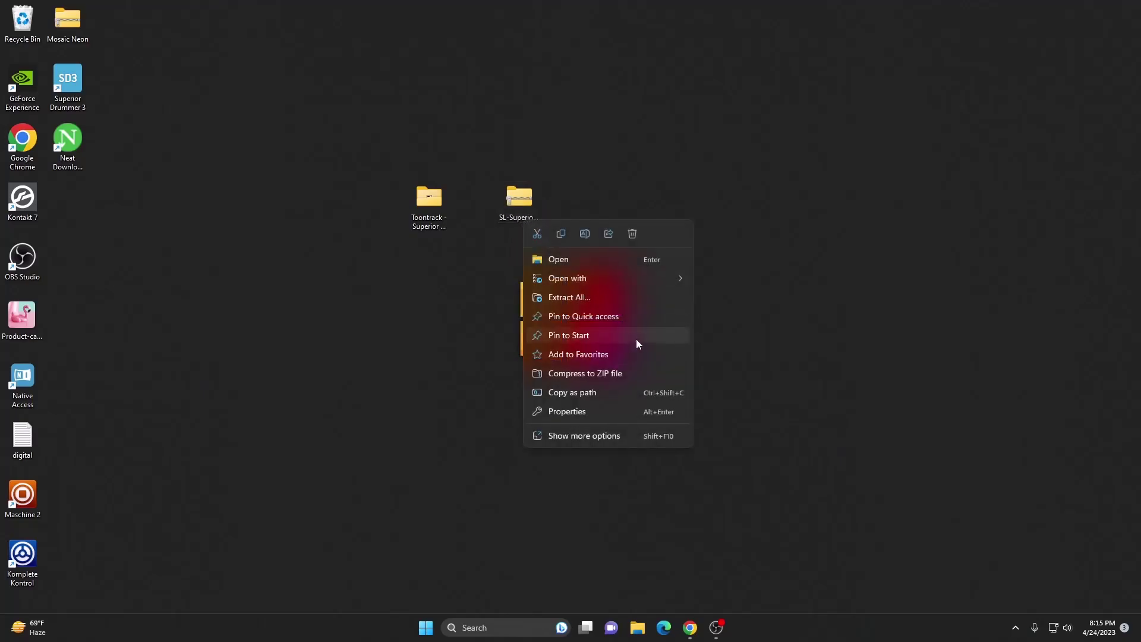
click(619, 435)
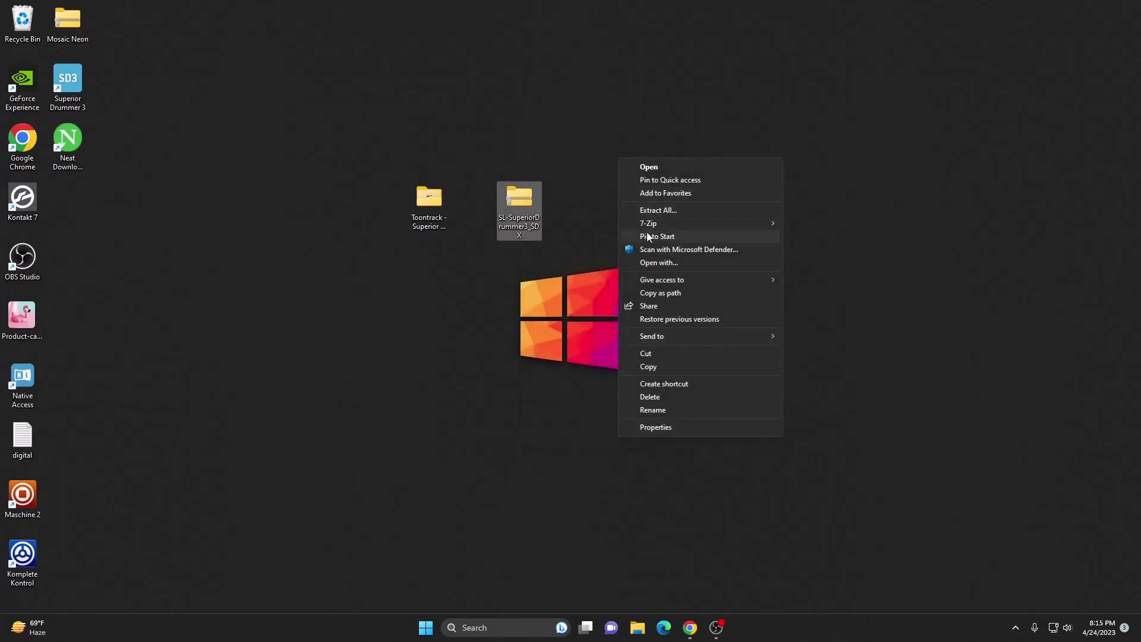
mouse_move(654, 223)
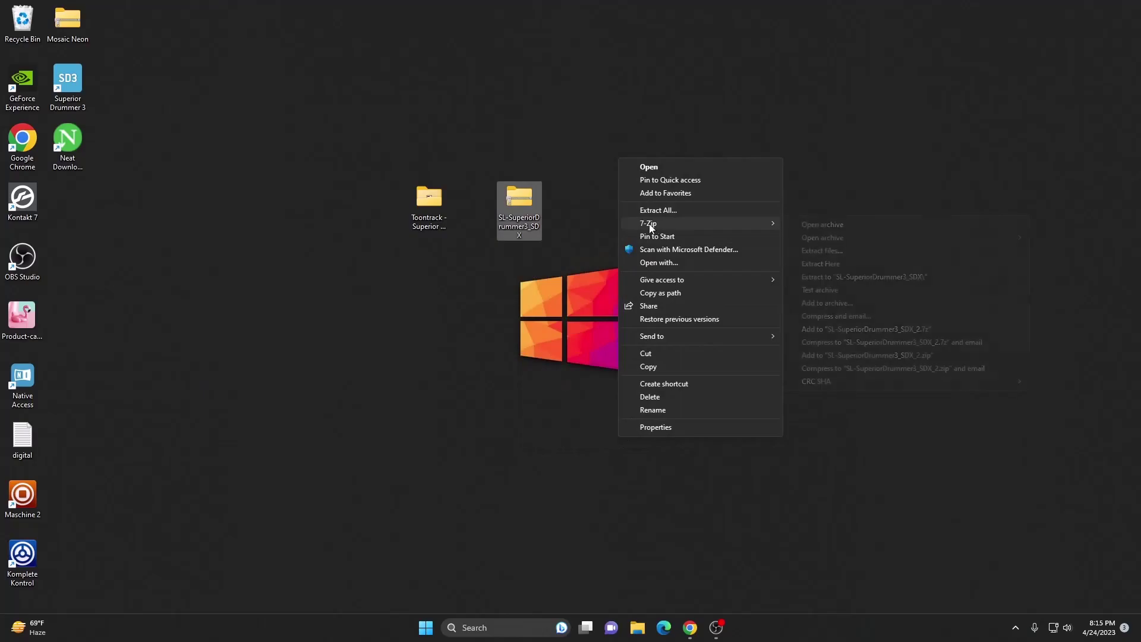
click(836, 277)
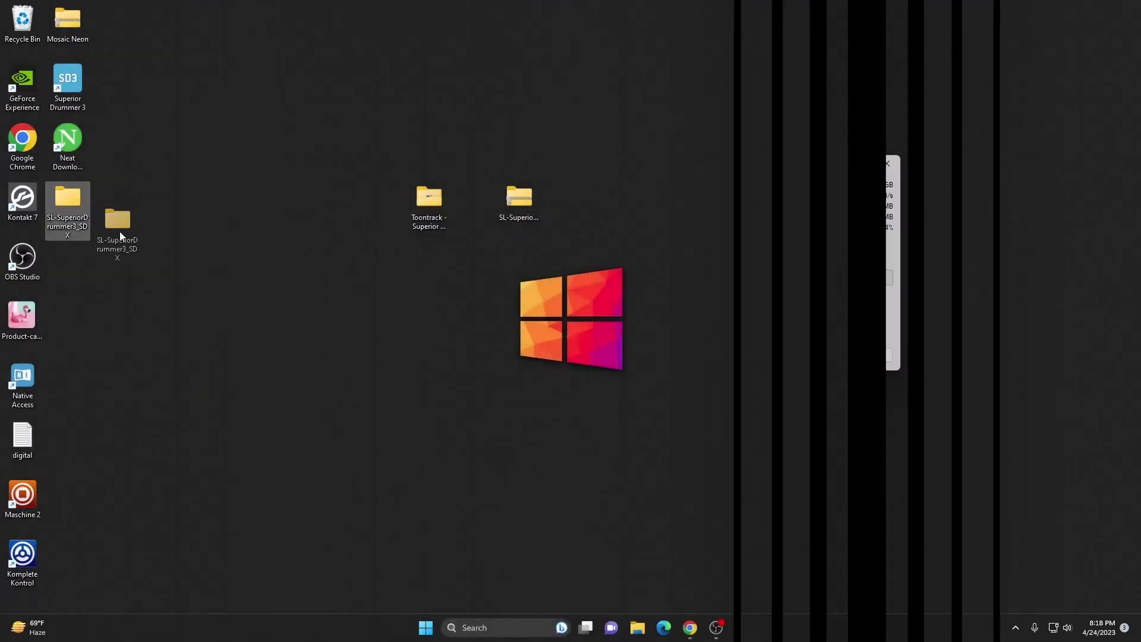
Place the extracted folder beside the zip, then move the zip archive into the SL-SuperiorDrummer3_SDX folder.
drag(120, 236, 607, 205)
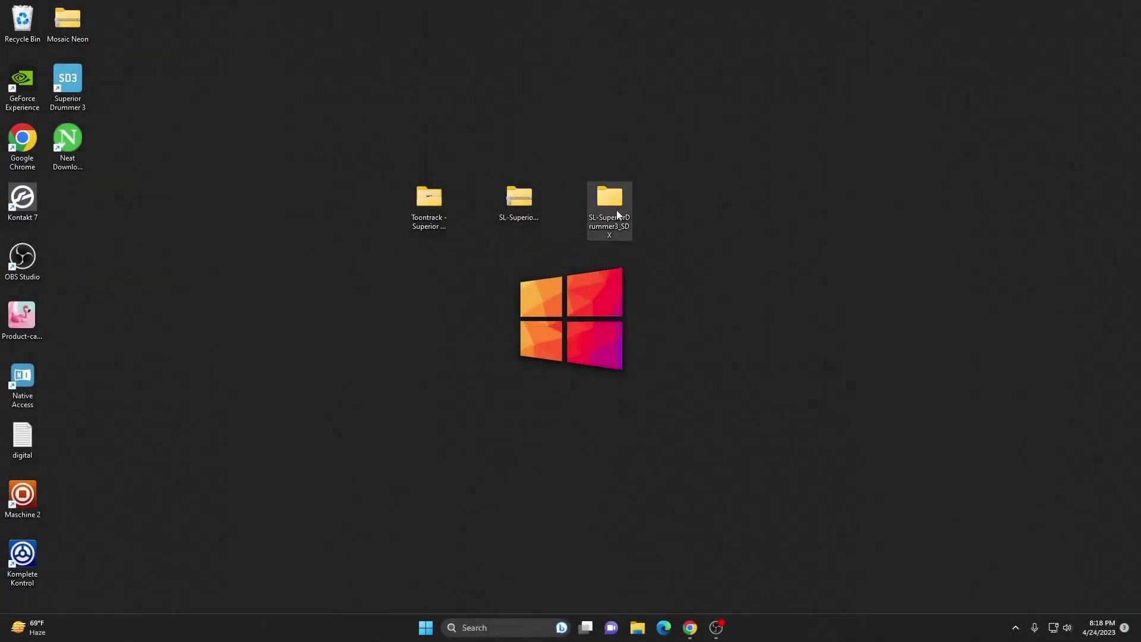
click(517, 202)
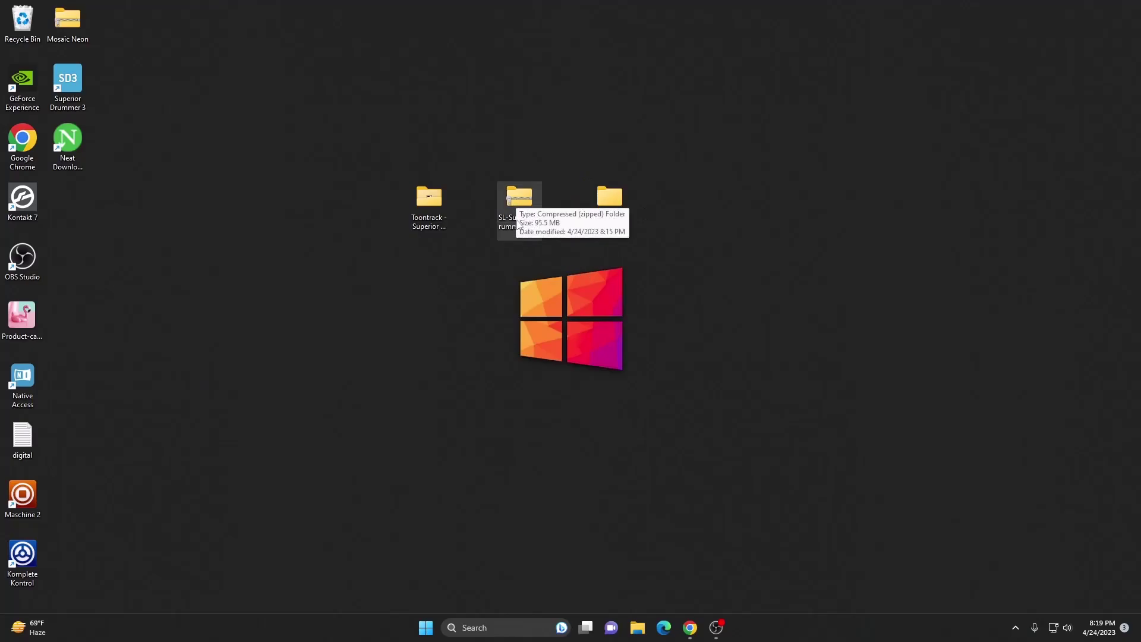
mouse_move(517, 203)
mouse_down()
mouse_move(611, 201)
mouse_move(520, 202)
mouse_up()
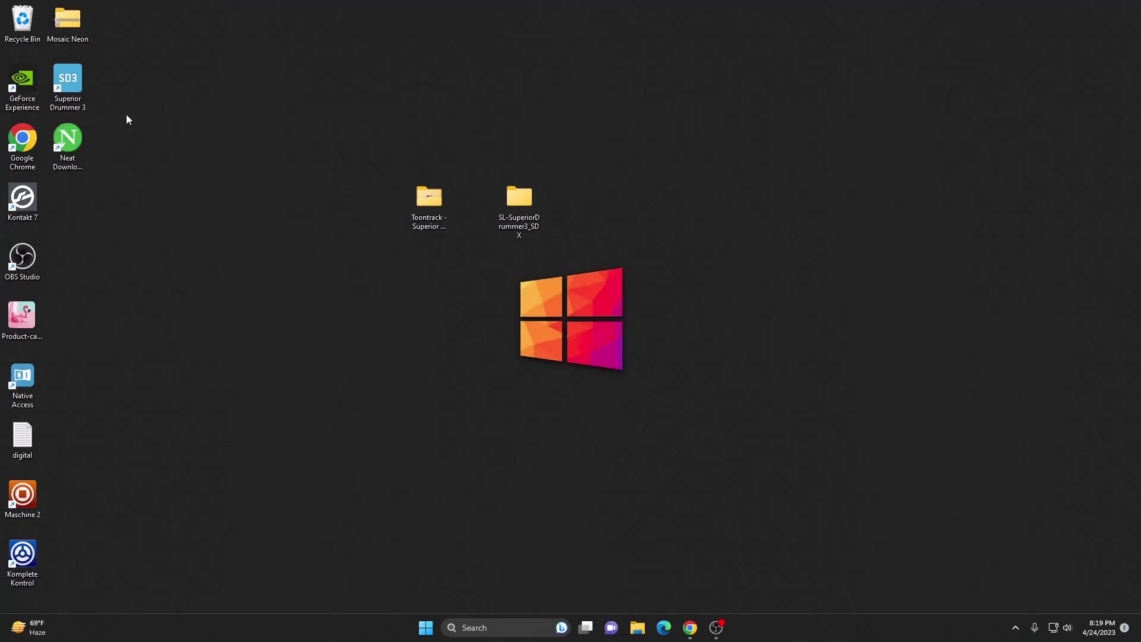
Launch Superior Drummer 3 and add Desktop > SL-SuperiorDrummer3_SDX as a library path in Settings.
double_click(80, 84)
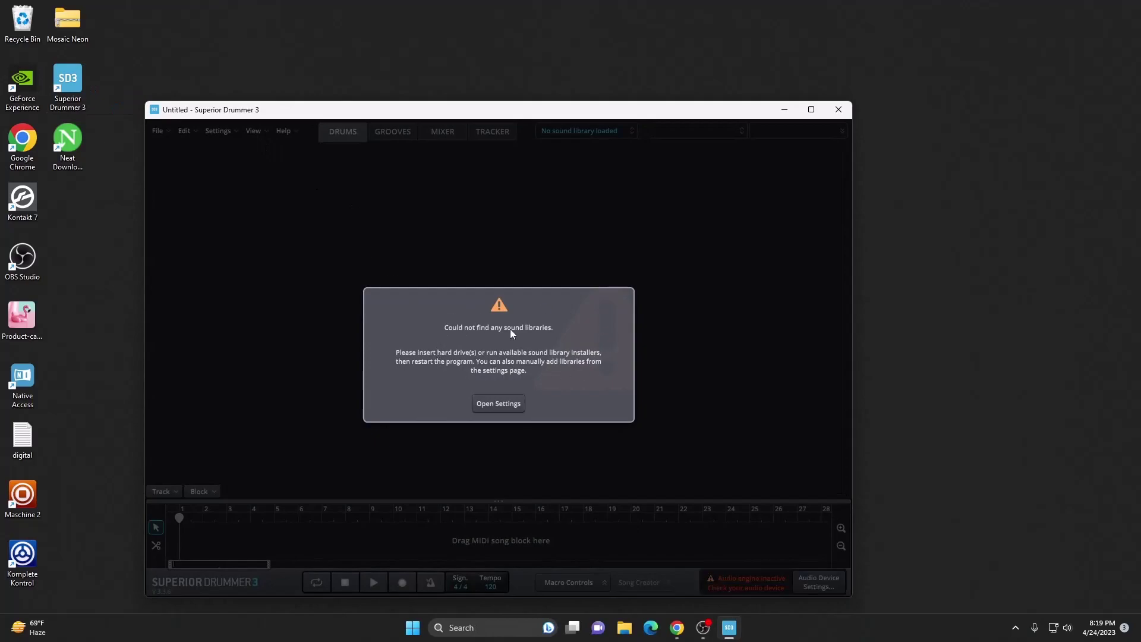
click(496, 406)
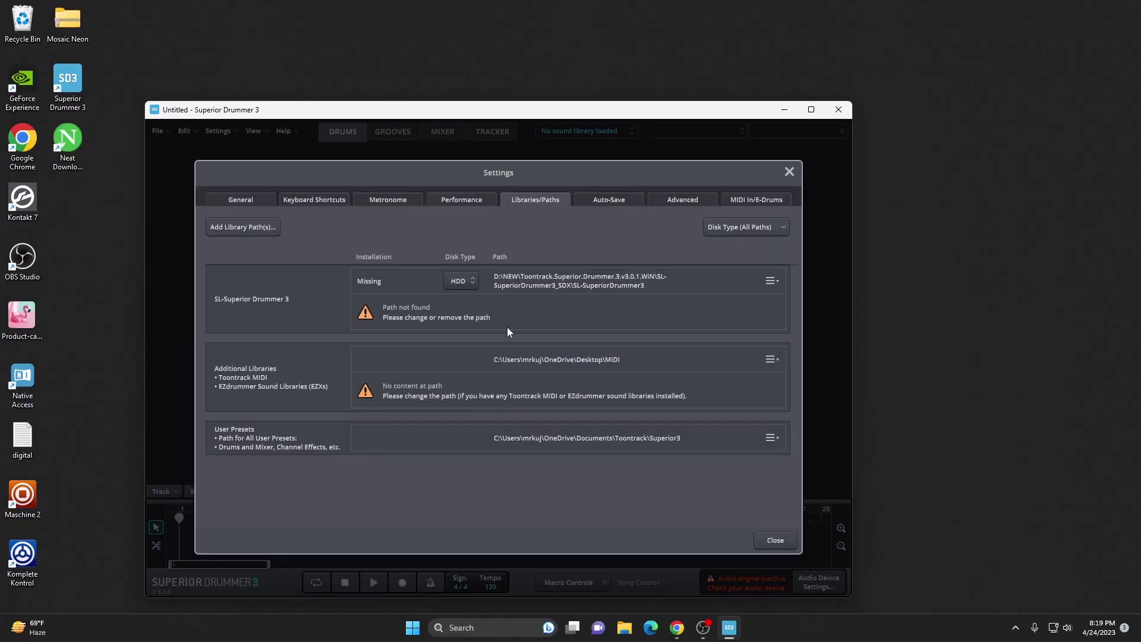
click(243, 228)
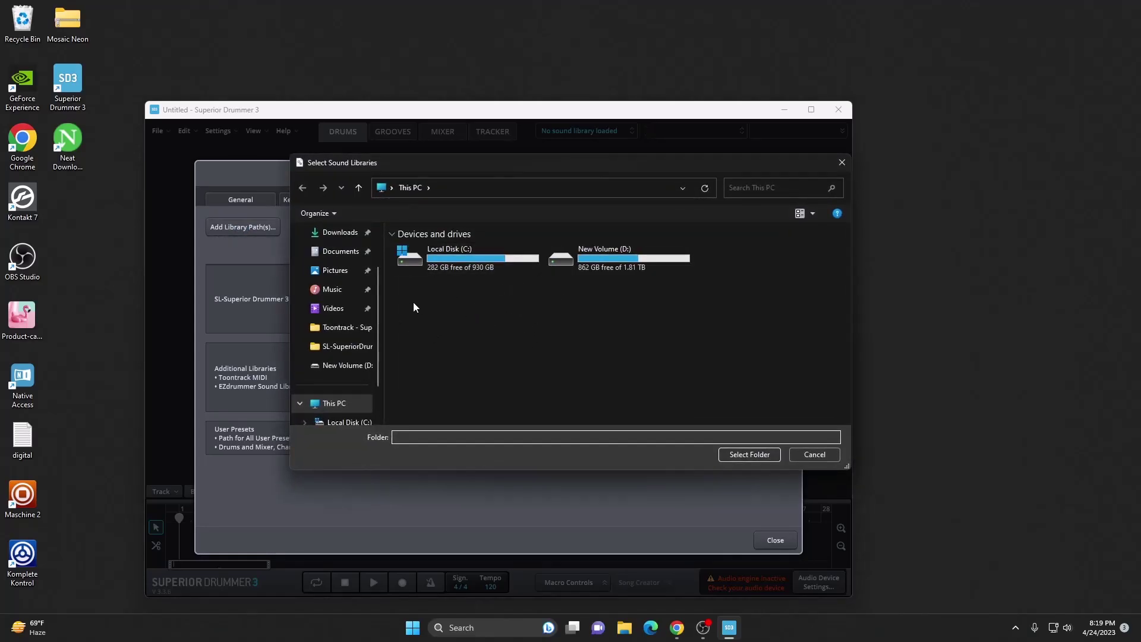
scroll(316, 336, up, 1)
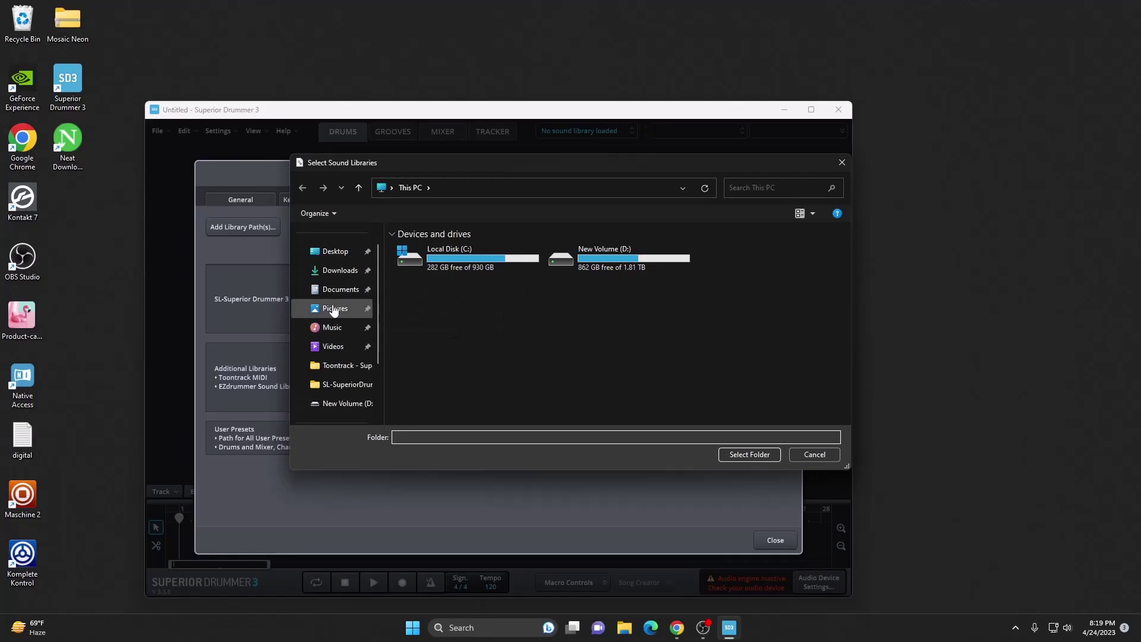
click(337, 255)
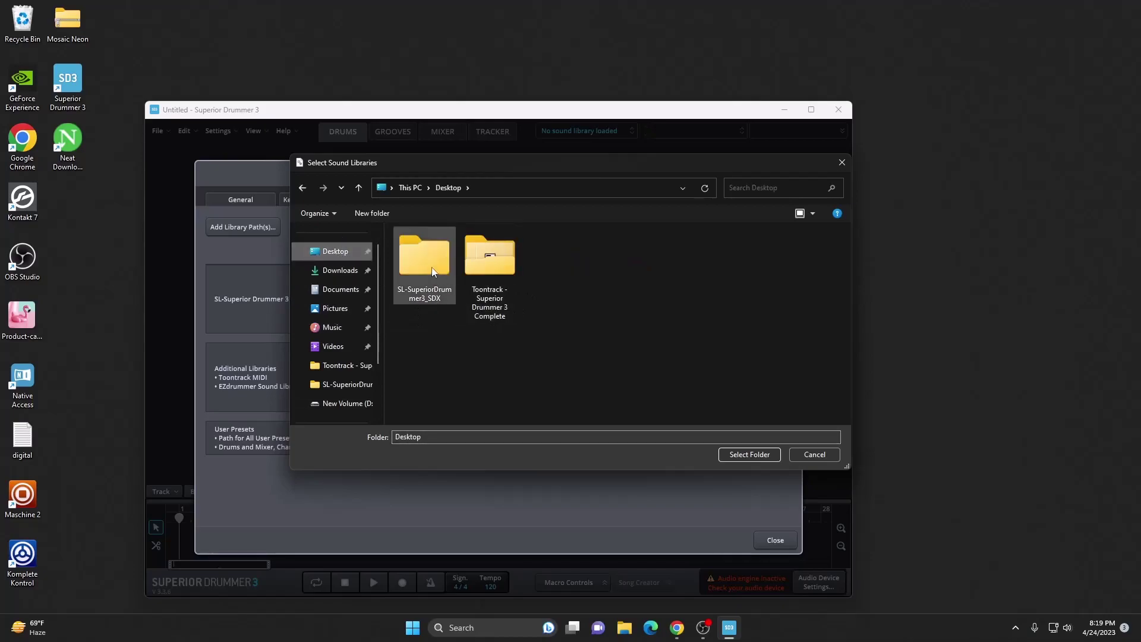
click(431, 268)
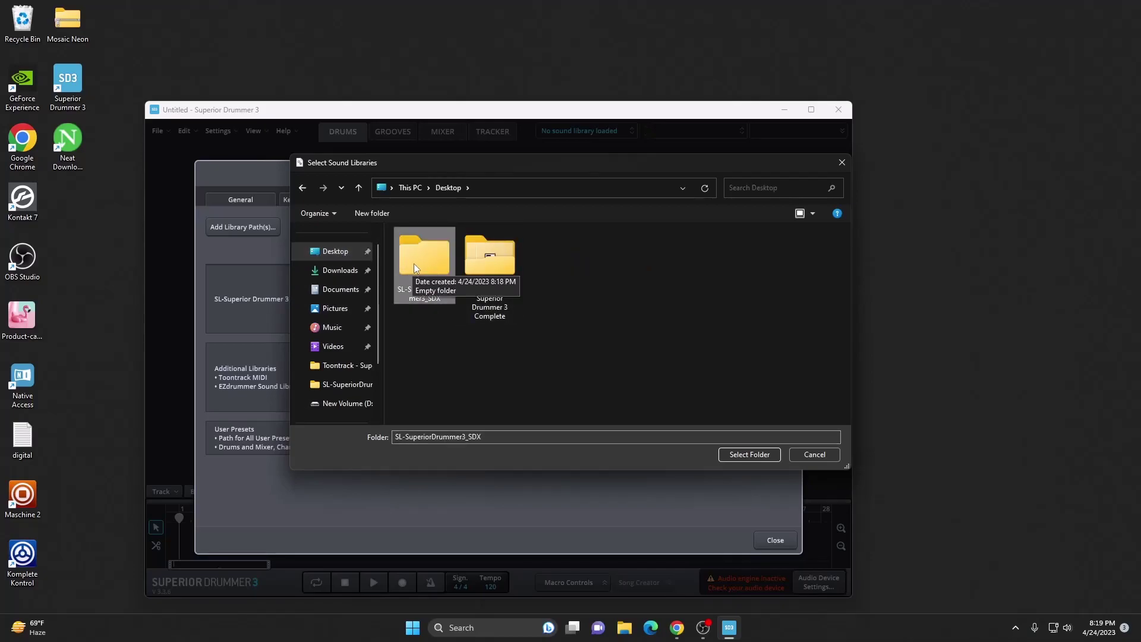
click(740, 455)
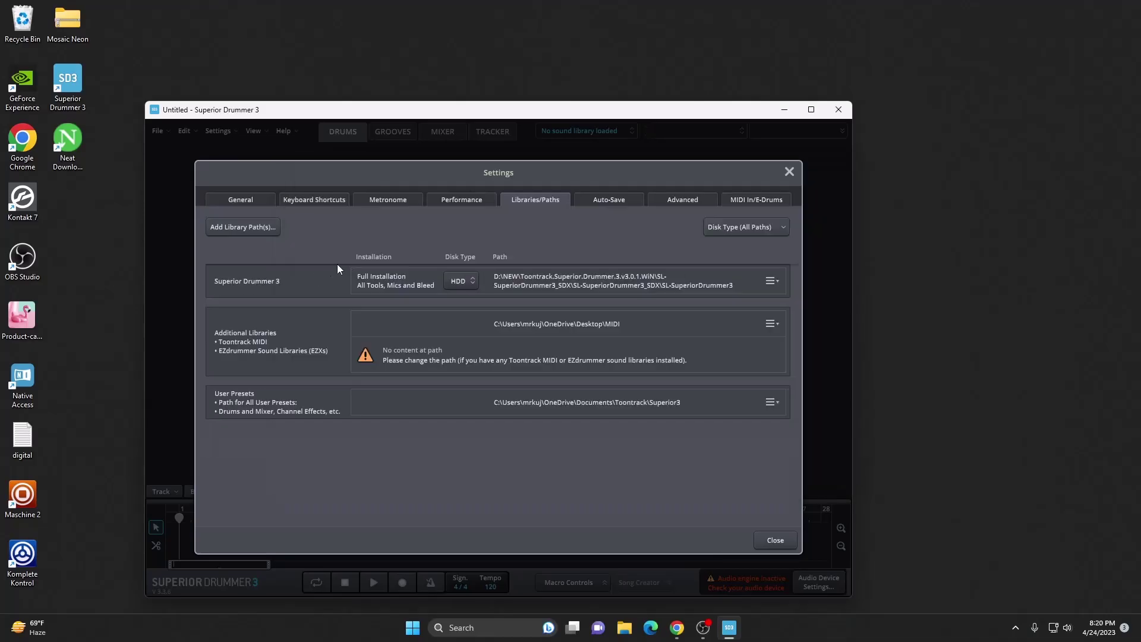
click(789, 172)
Restart Superior Drummer 3 and load the Ayotte Classic preset from Part Presets > Drum Kits.
click(838, 111)
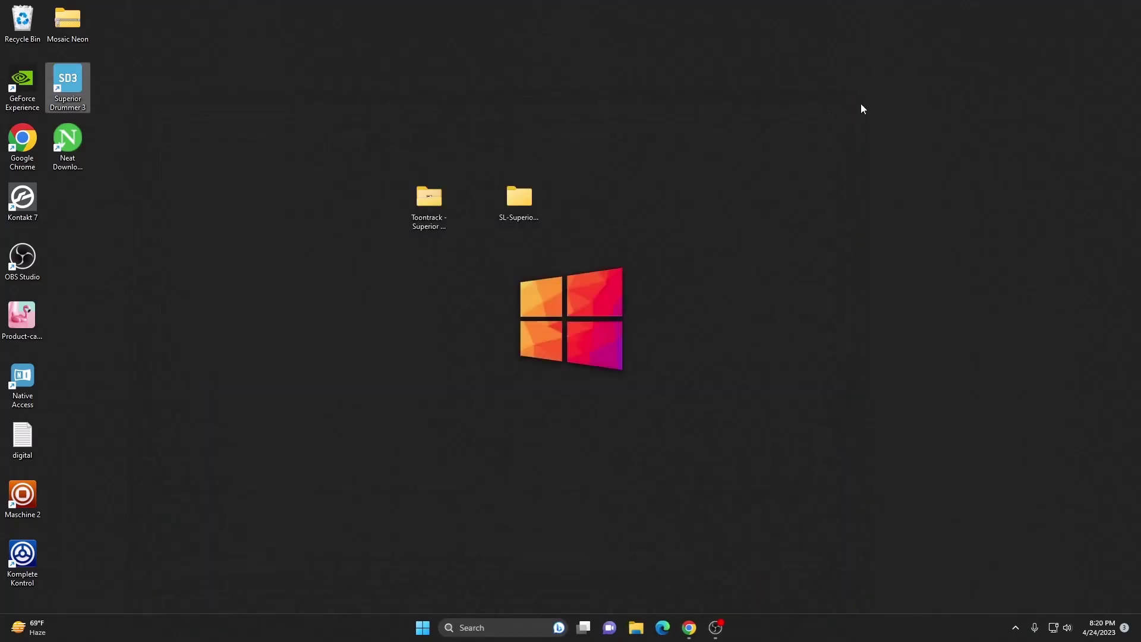
double_click(74, 88)
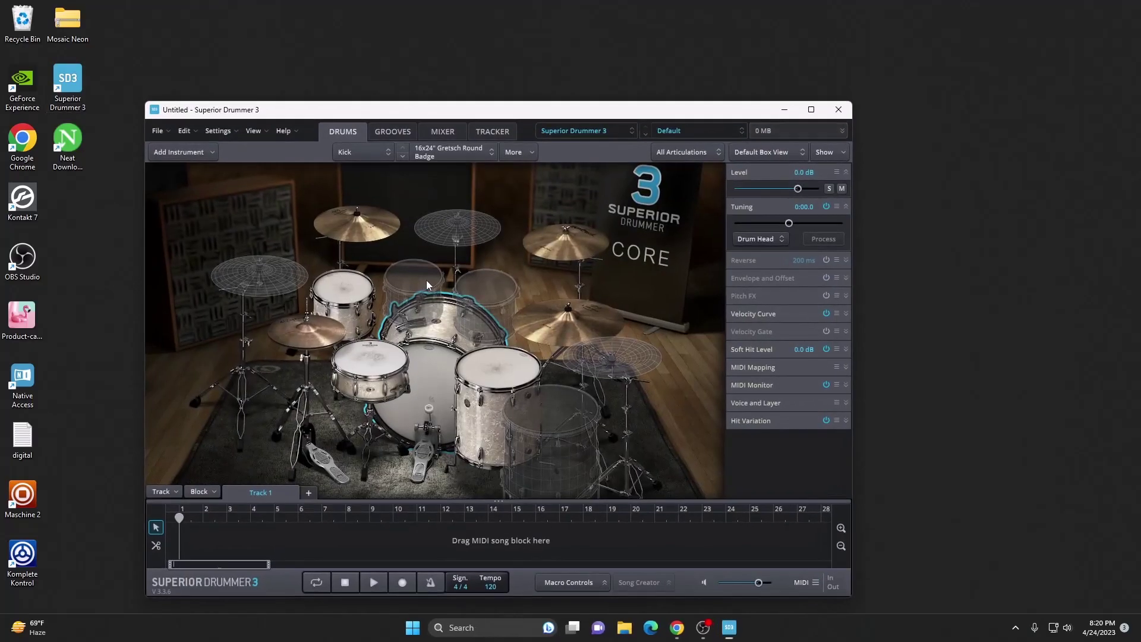
drag(609, 109, 669, 81)
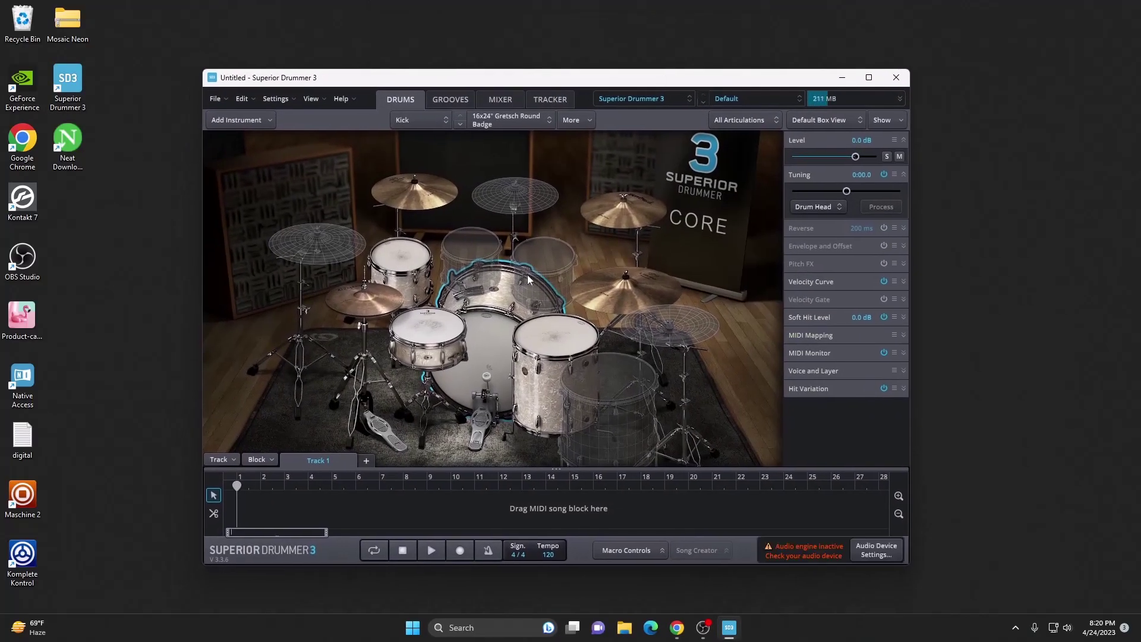
click(765, 97)
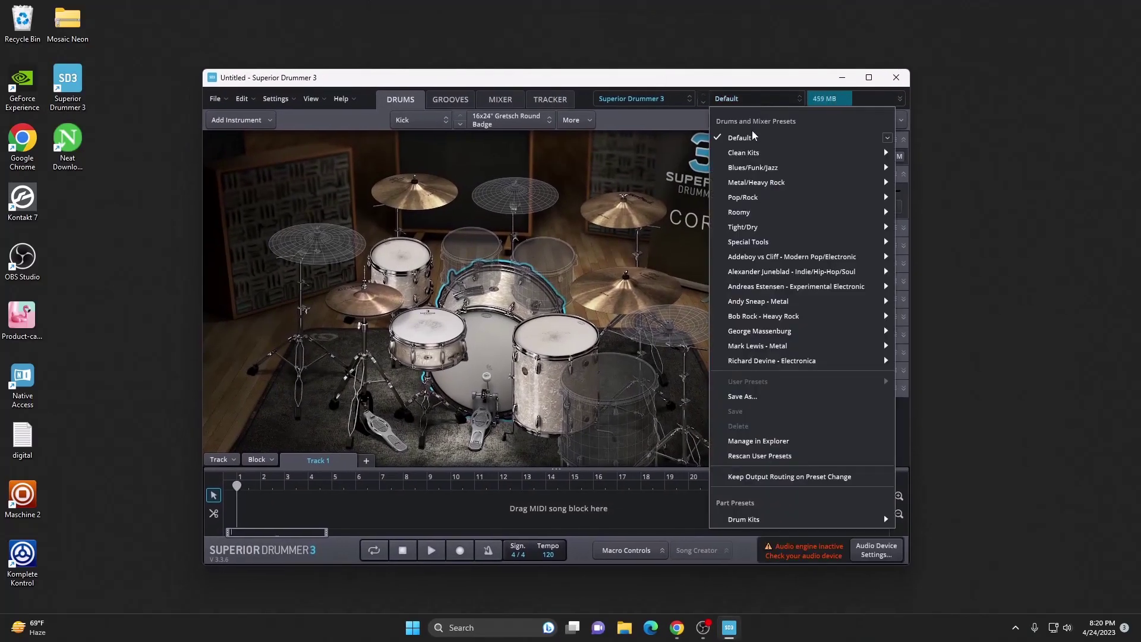
click(729, 98)
click(730, 98)
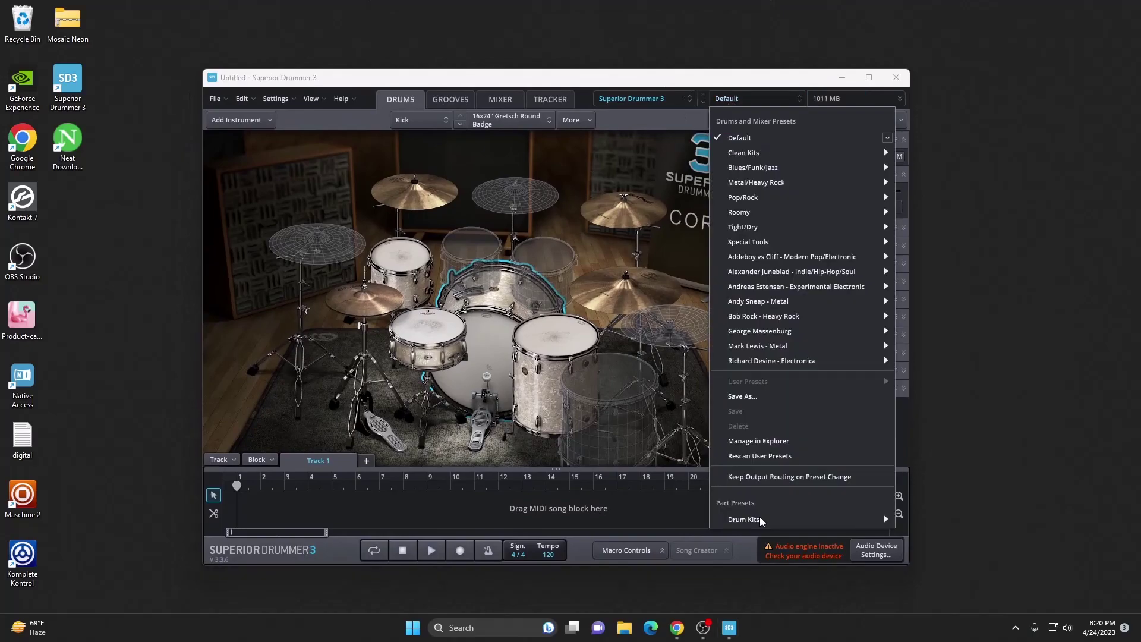
mouse_move(750, 521)
click(964, 428)
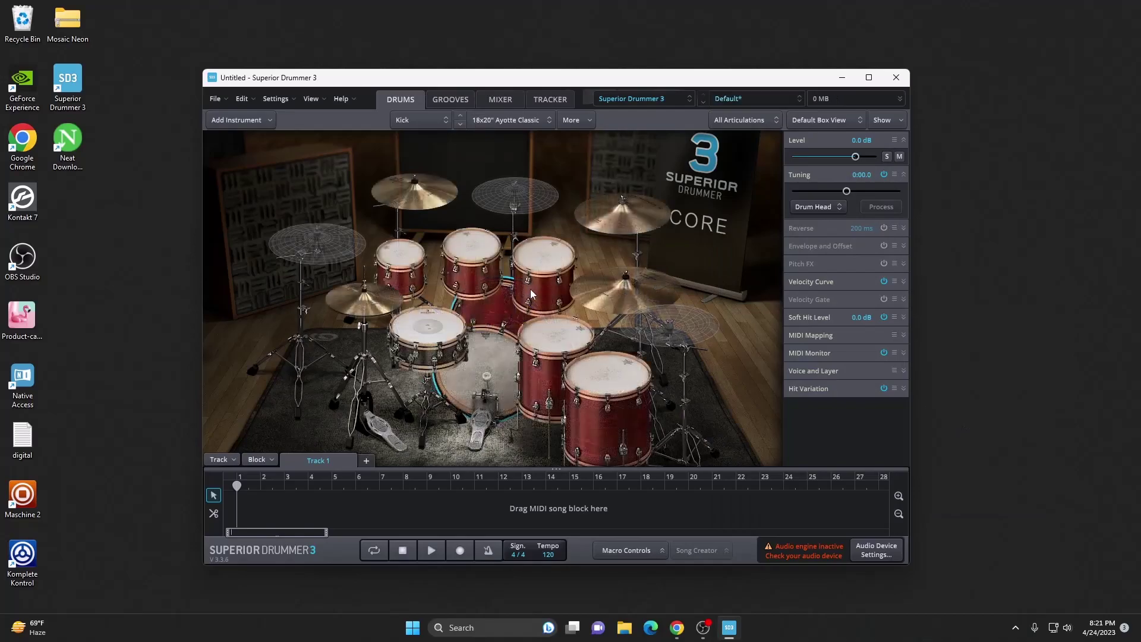
Check the ride cymbal's articulations, then load a different white-shelled drum kit preset.
click(626, 289)
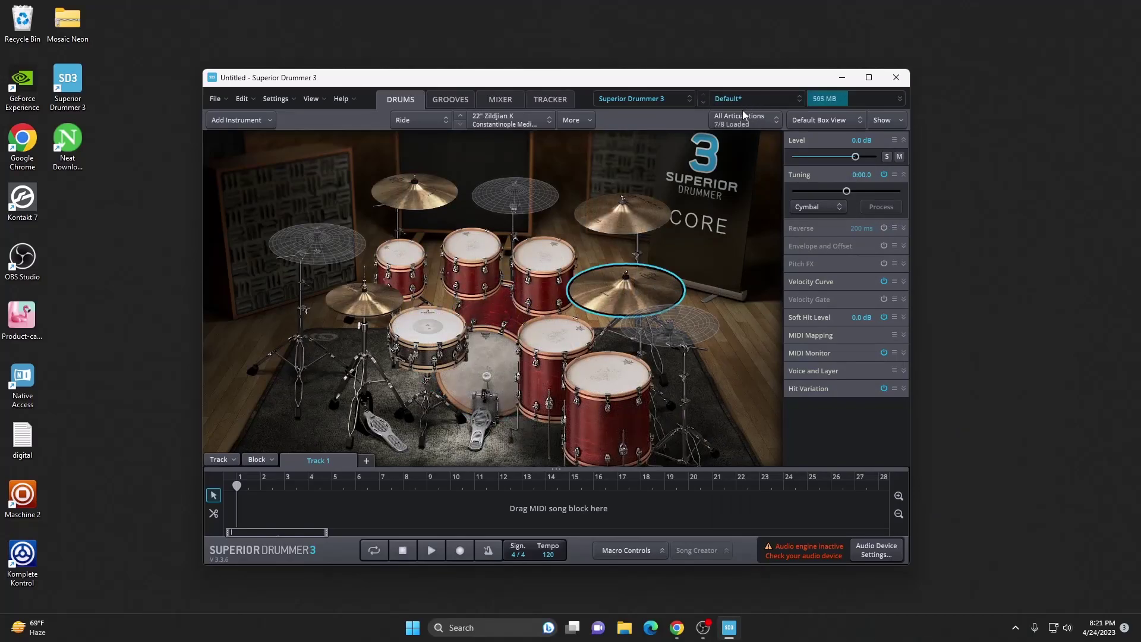
click(744, 119)
click(764, 99)
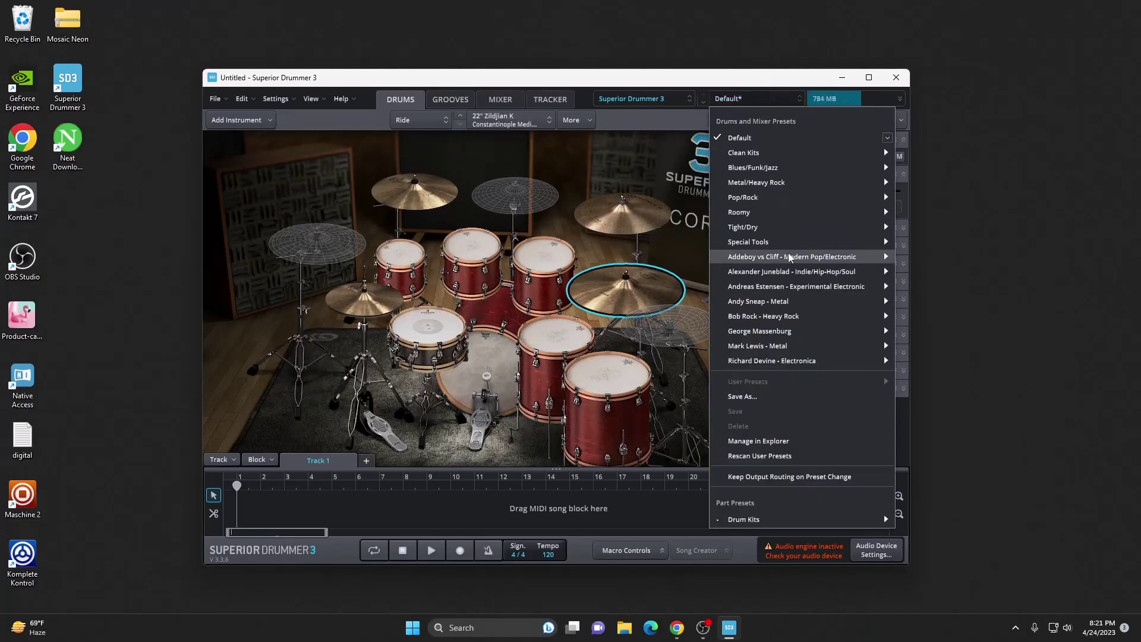
mouse_move(893, 519)
click(961, 365)
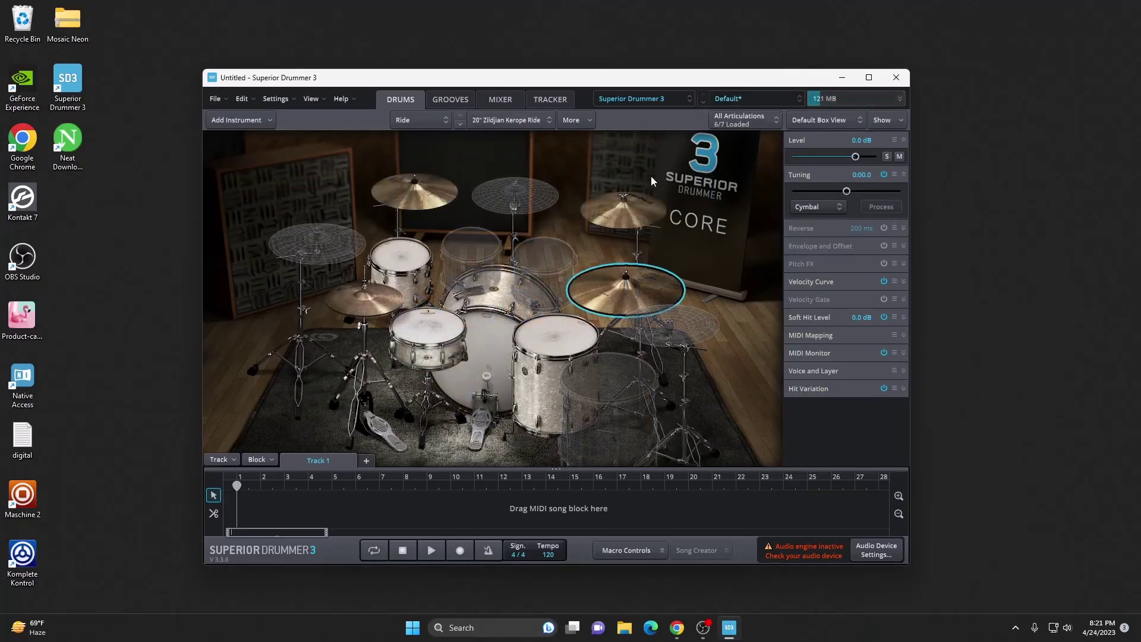
Load another drum kit preset, then the red-shelled Ludwig Classic 70s 3 Ply kit.
click(766, 101)
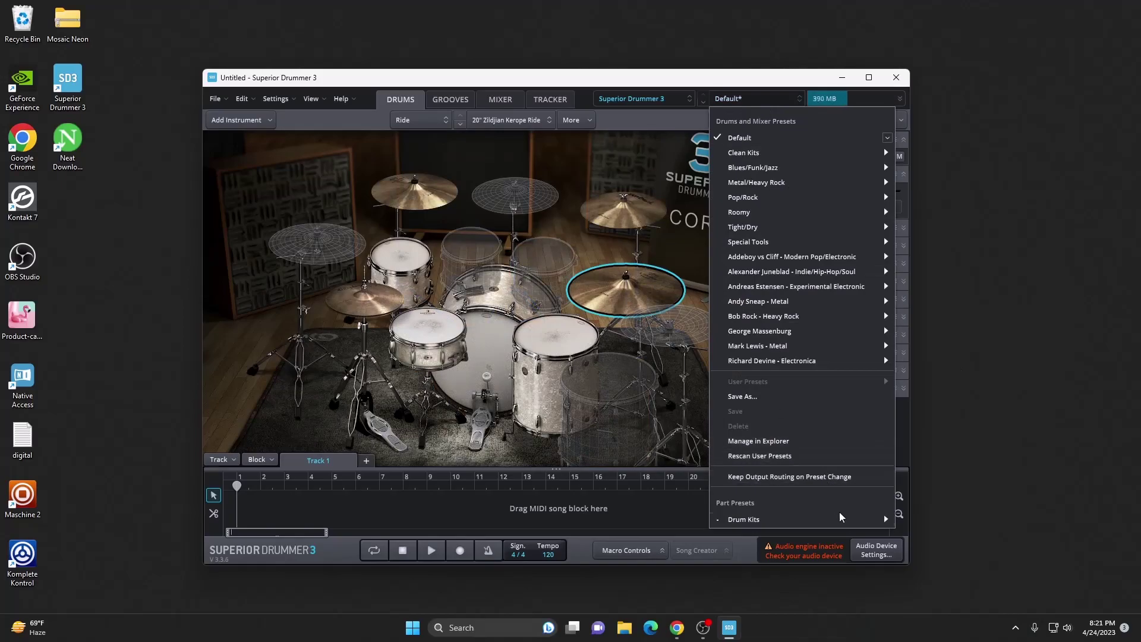
mouse_move(843, 518)
click(979, 318)
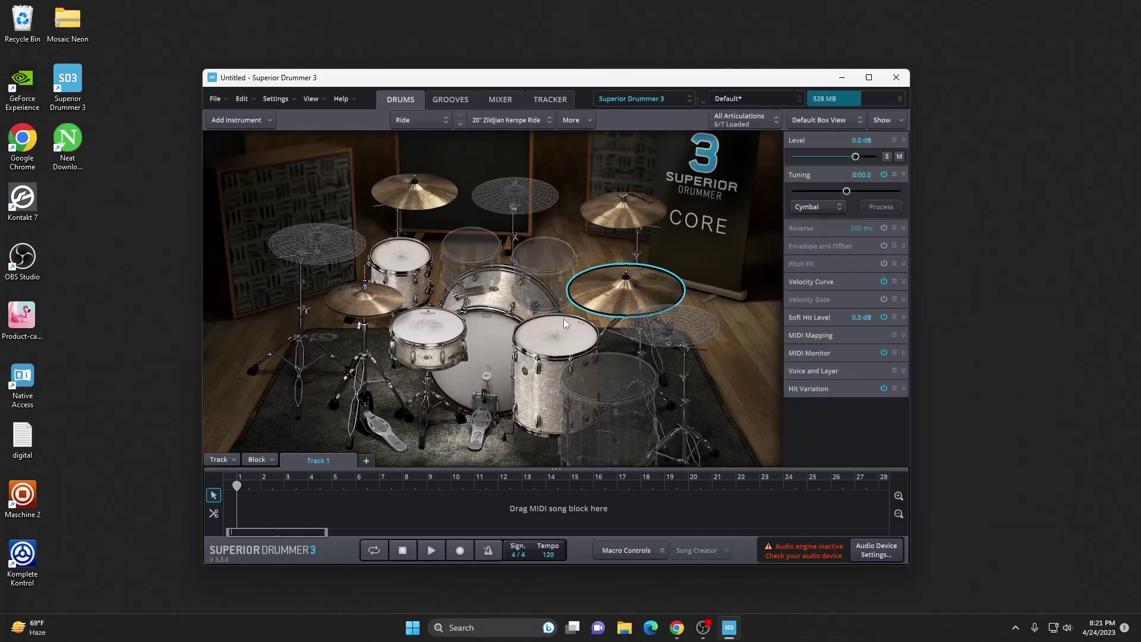
click(779, 101)
mouse_move(873, 523)
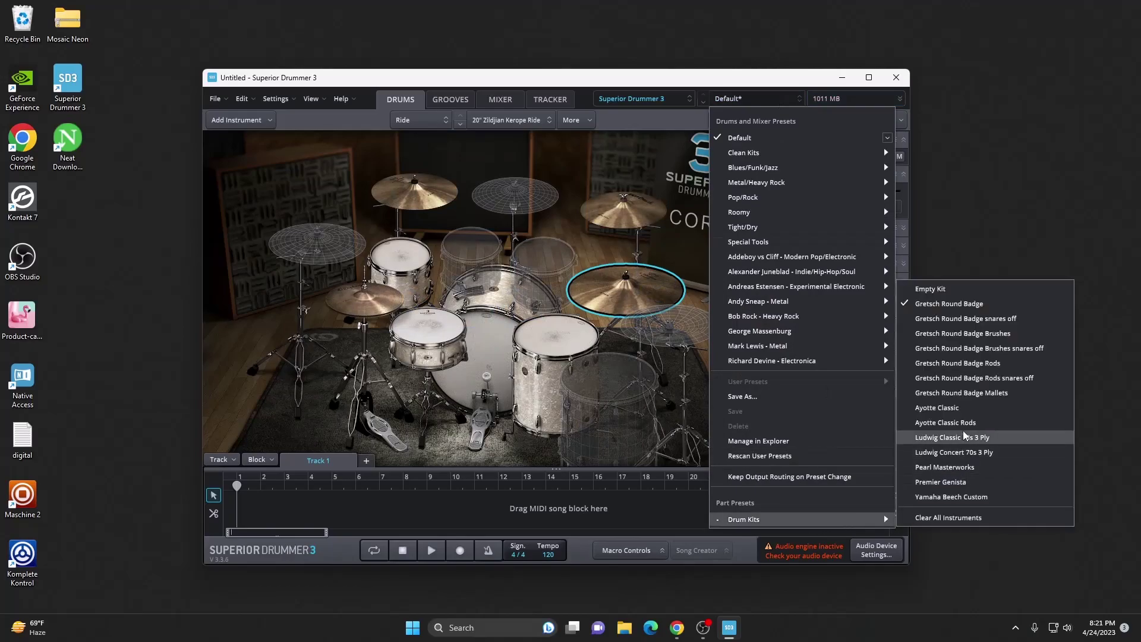
click(957, 408)
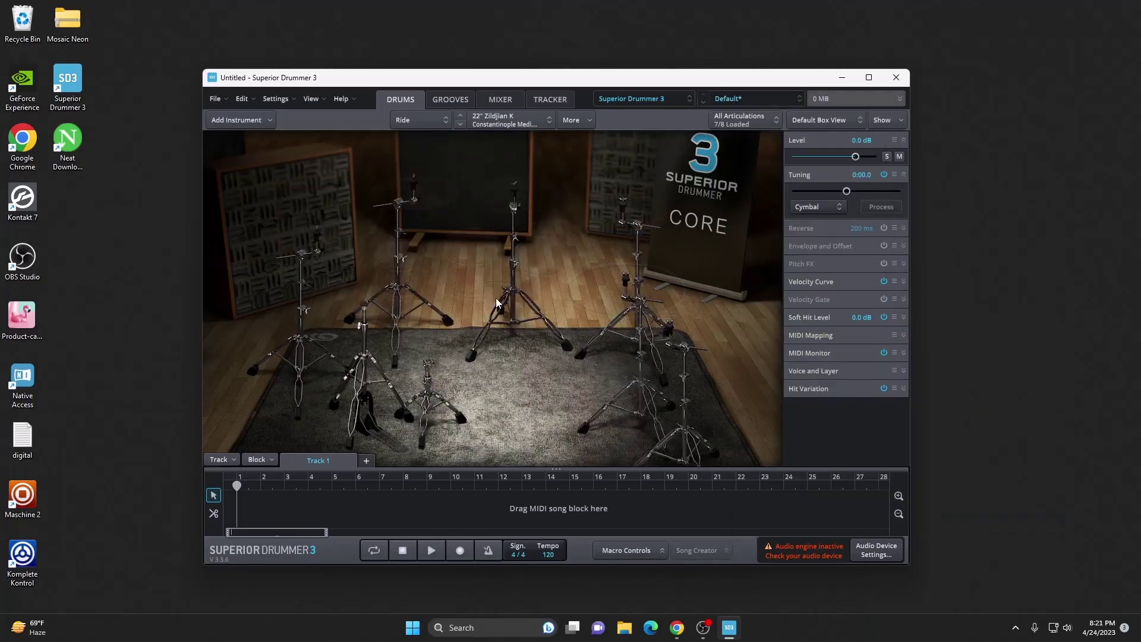